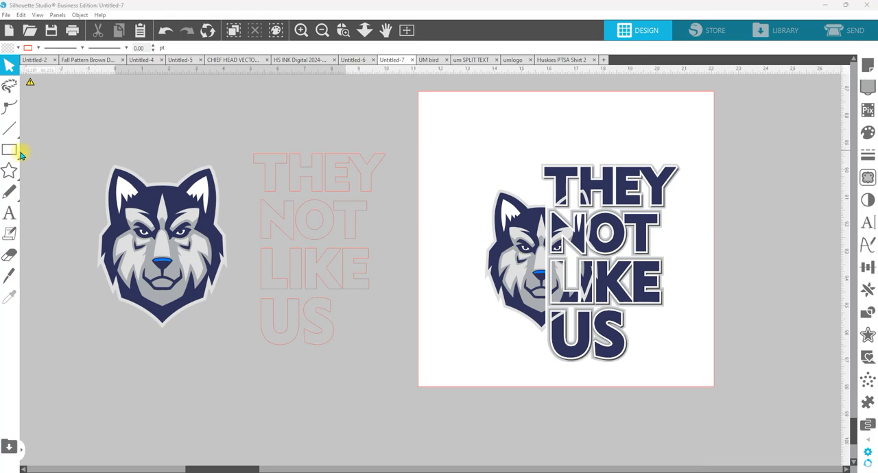
Step: Look through the Fill, Trace, Image Effects, Text Style, Transform and Modify options in turn
mouse_move(18, 156)
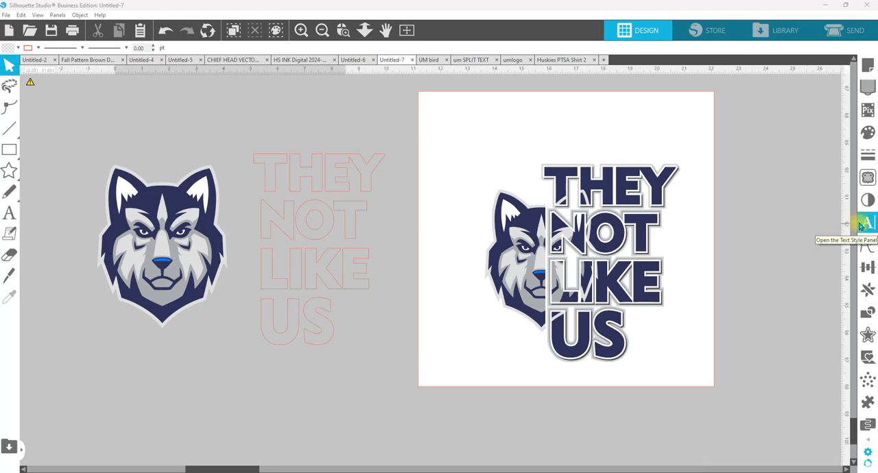
click(868, 132)
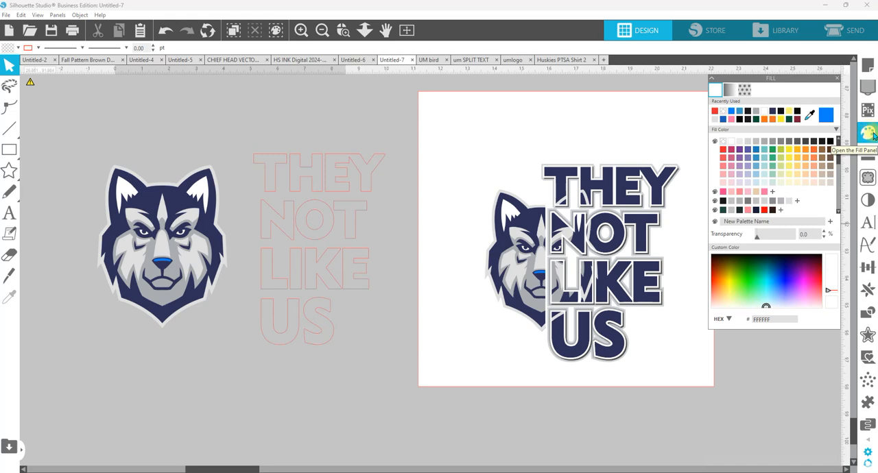
click(873, 180)
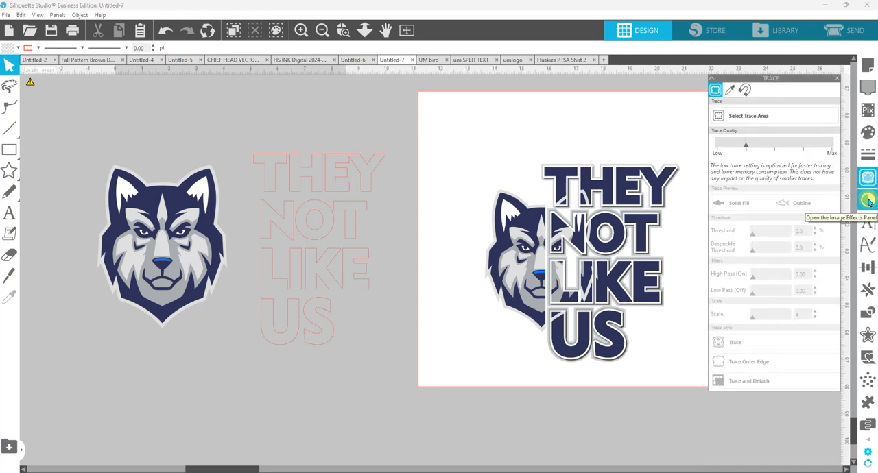
click(869, 200)
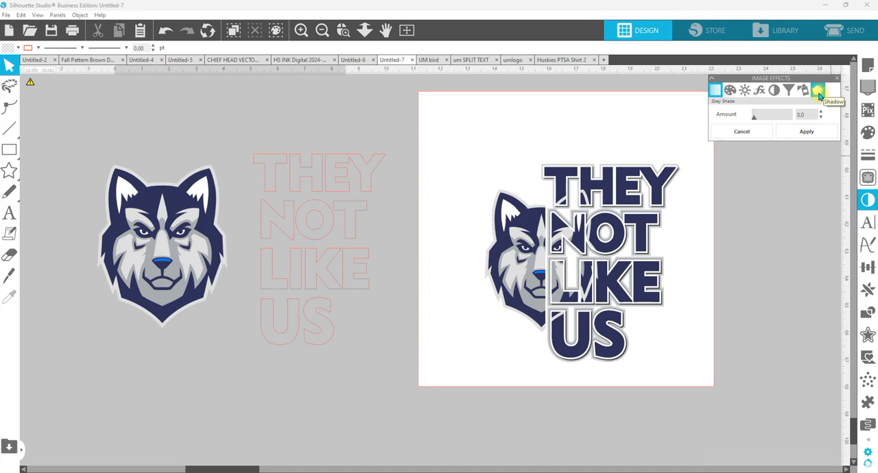
click(865, 225)
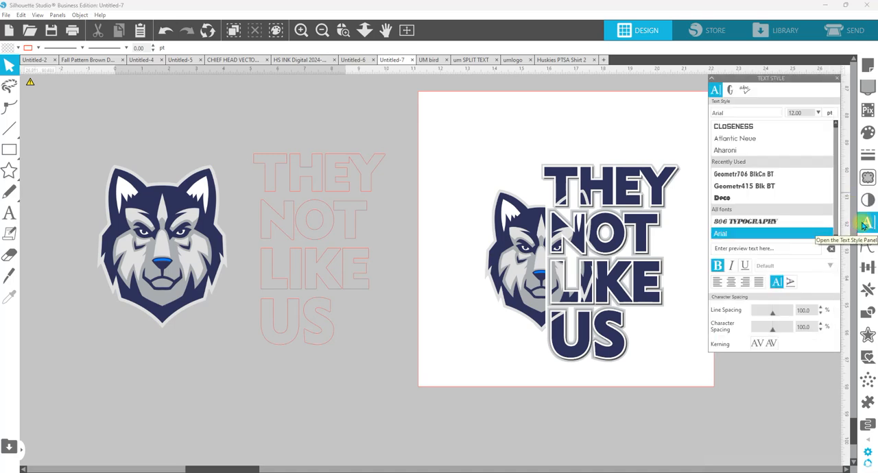
click(867, 267)
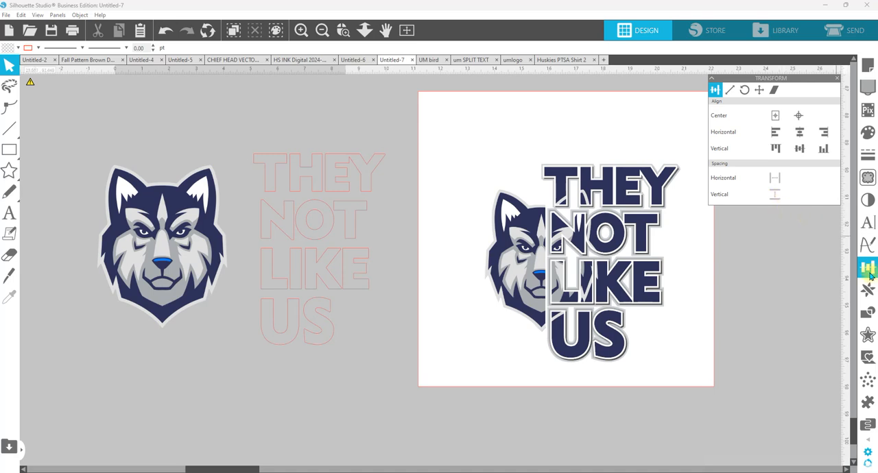
click(867, 312)
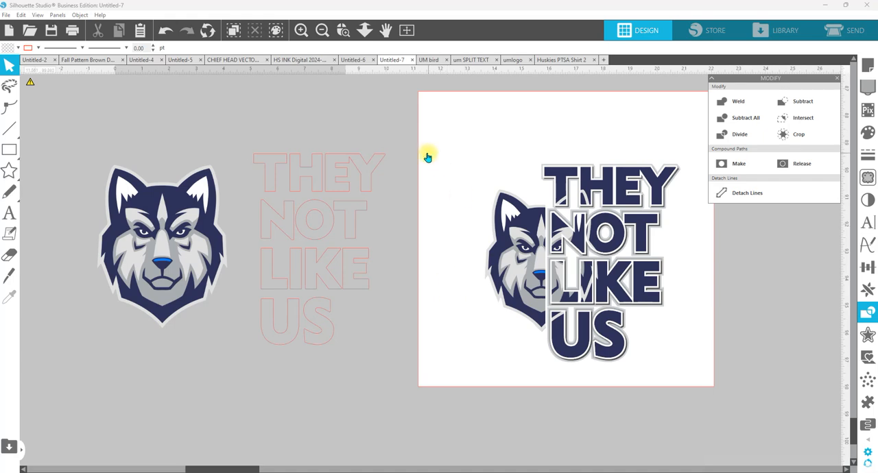
Step: Group the four outlined text lines THEY, NOT, LIKE and US into one object
drag(278, 101, 362, 343)
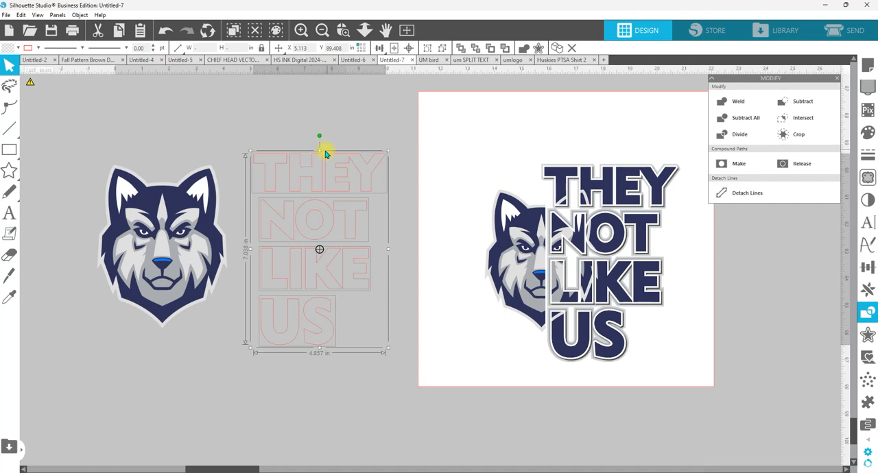
click(286, 121)
drag(257, 116, 368, 337)
right_click(366, 275)
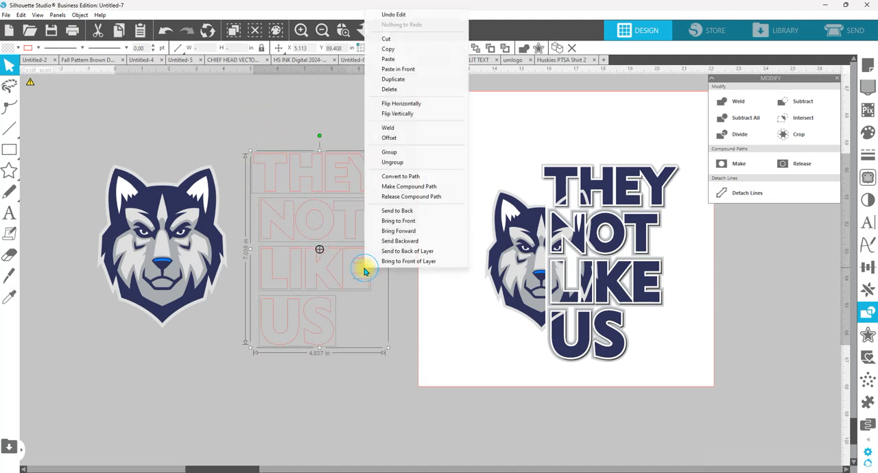
click(402, 154)
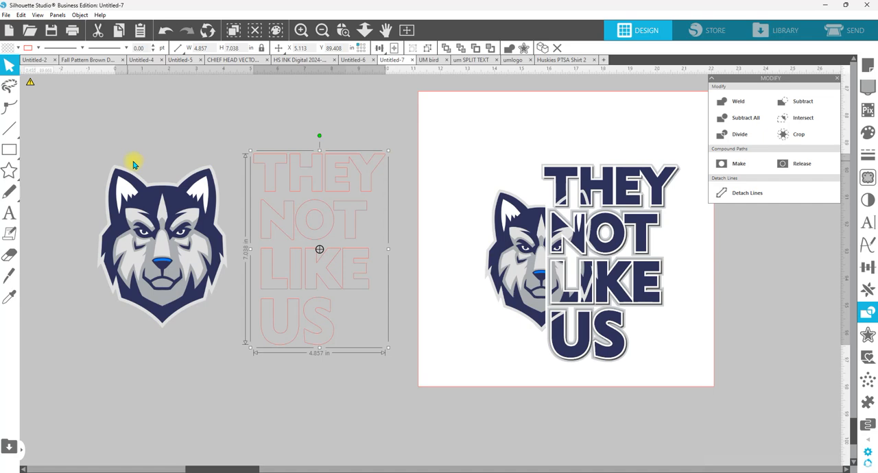
Step: Move the wolf head over the starting letters of the outlined text and enlarge it to about 4.93 in wide
click(176, 204)
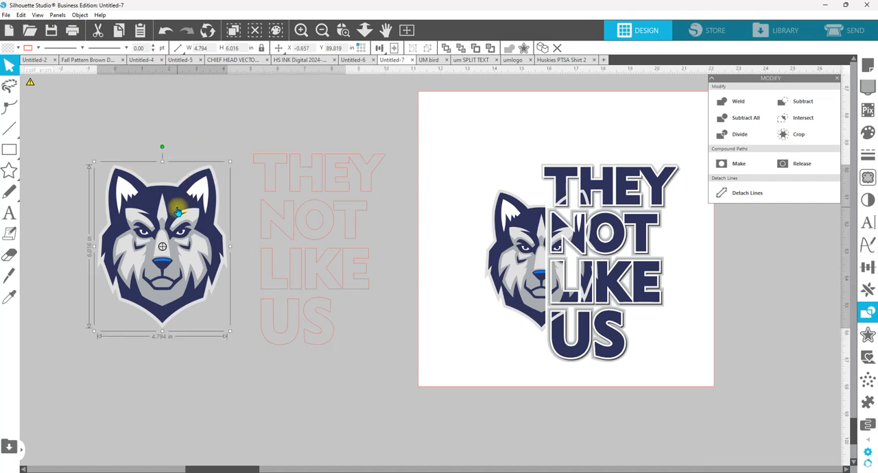
drag(177, 211, 275, 204)
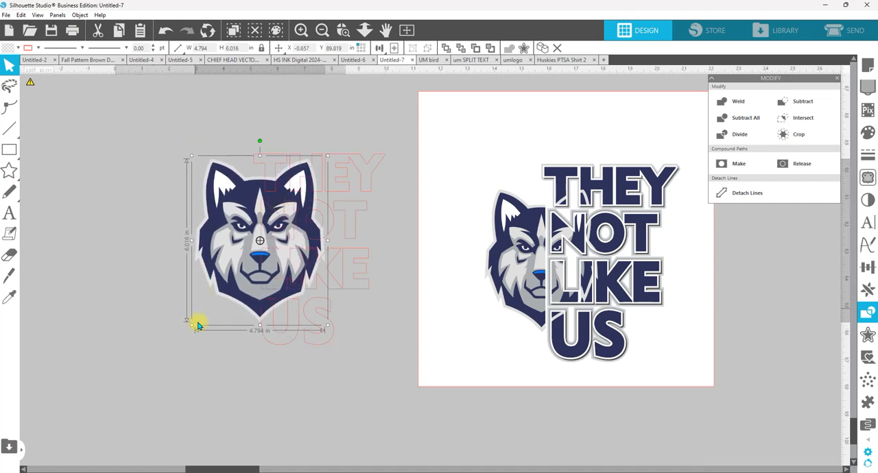
mouse_move(192, 325)
mouse_down()
mouse_move(164, 348)
mouse_move(204, 315)
mouse_move(186, 336)
mouse_move(190, 329)
mouse_up()
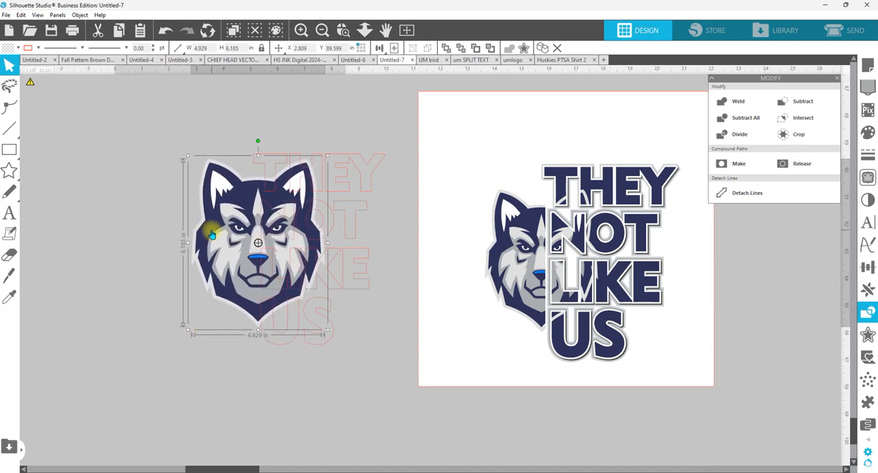
drag(206, 233, 210, 233)
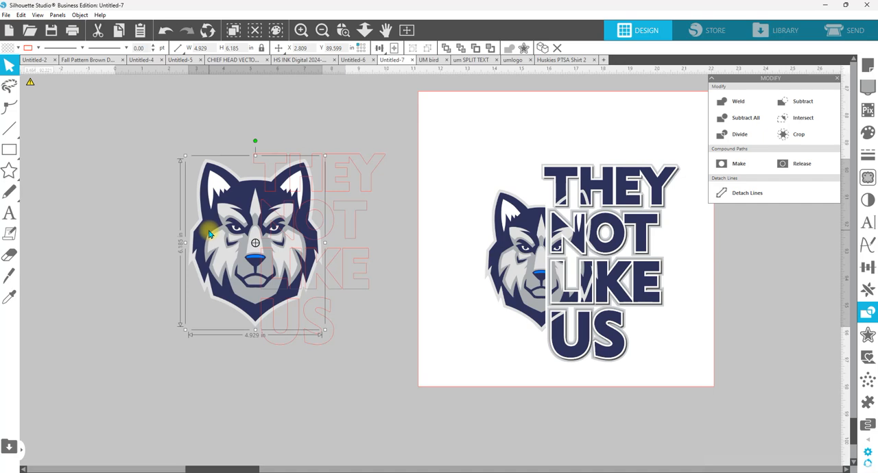
Step: Copy the overlapping wolf head and outlined text together
drag(183, 120, 268, 238)
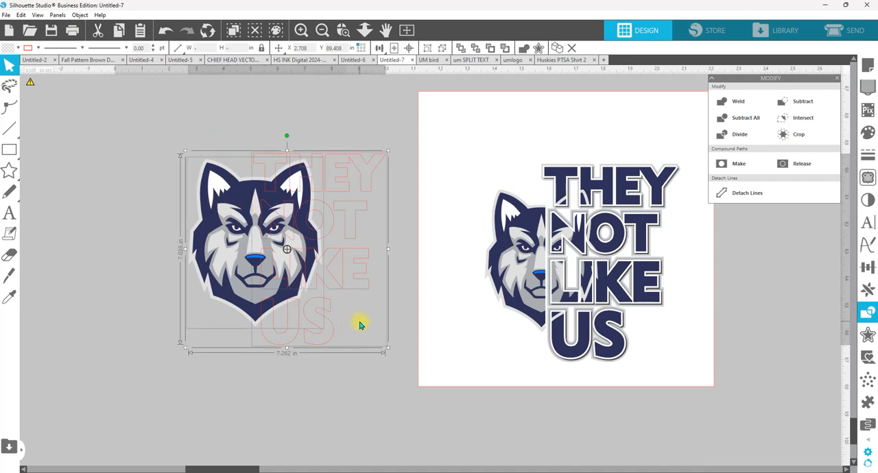
right_click(351, 240)
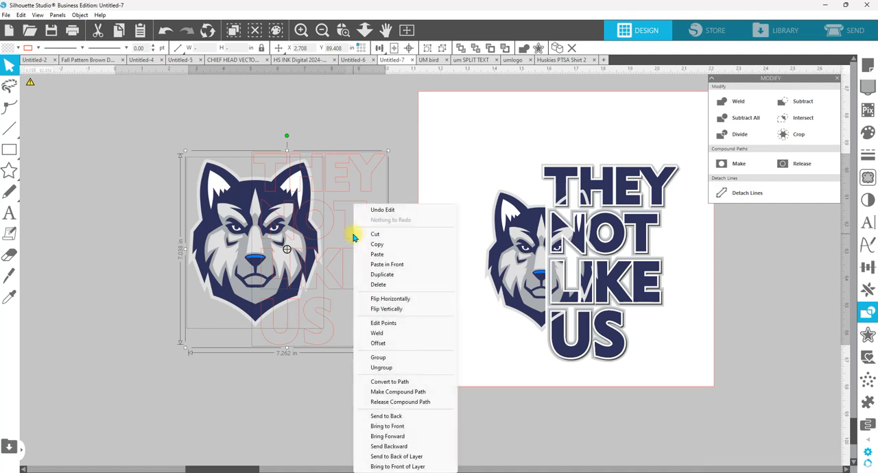
click(388, 246)
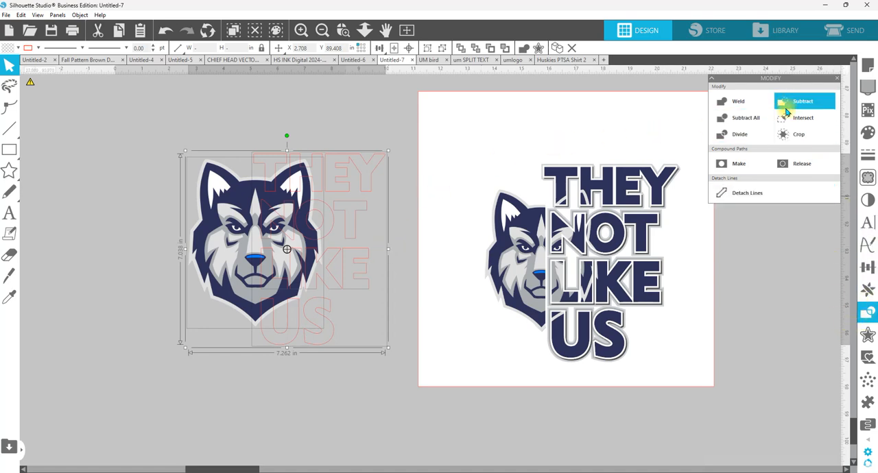
Step: Crop the wolf head and text to the areas they share, and group the resulting pieces
click(788, 135)
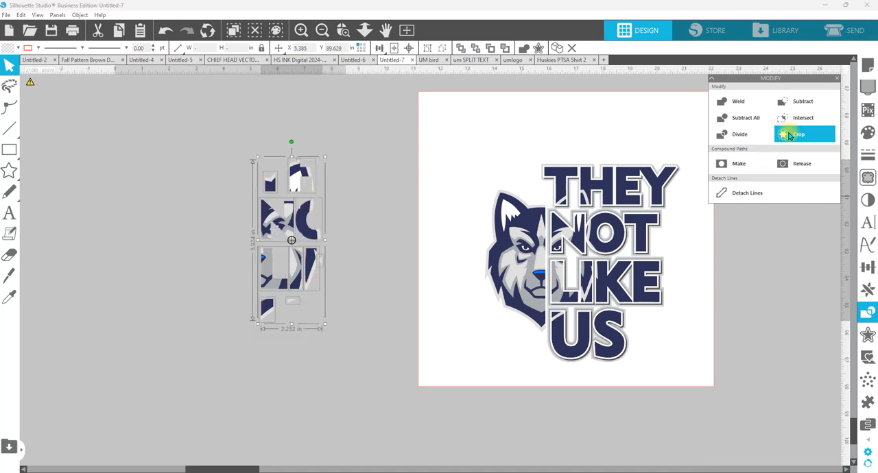
right_click(287, 231)
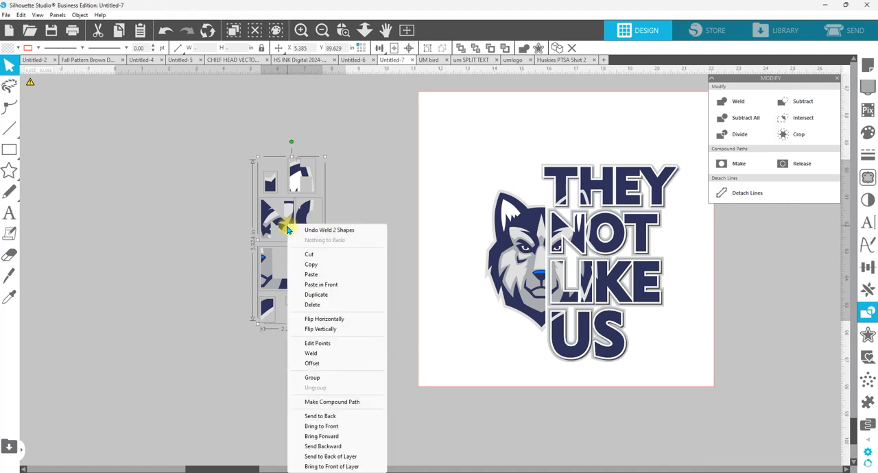
click(325, 381)
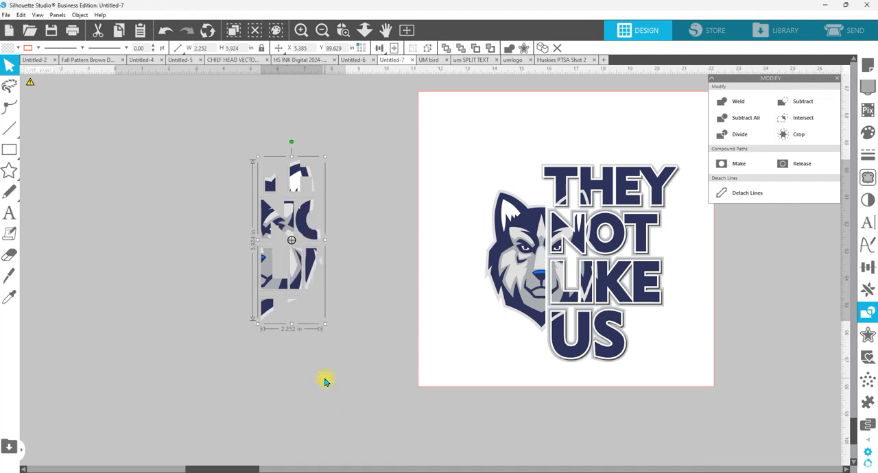
Step: Paste the copied wolf head and text in front at their original position and deselect them
right_click(345, 324)
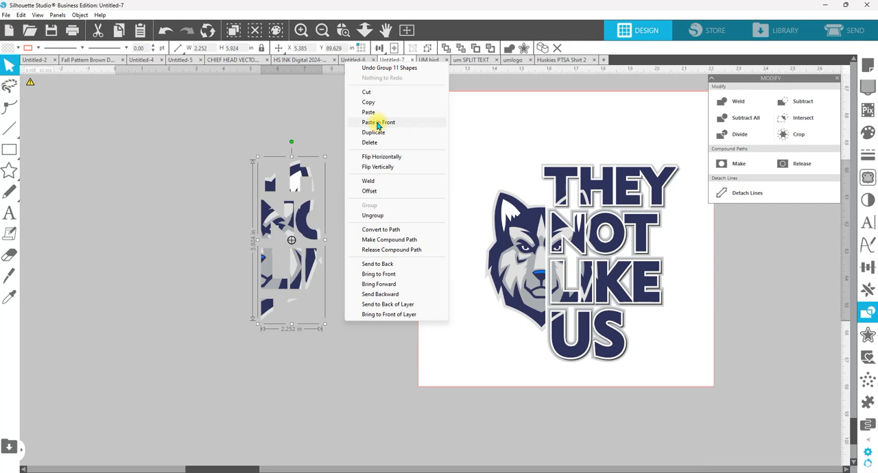
click(376, 123)
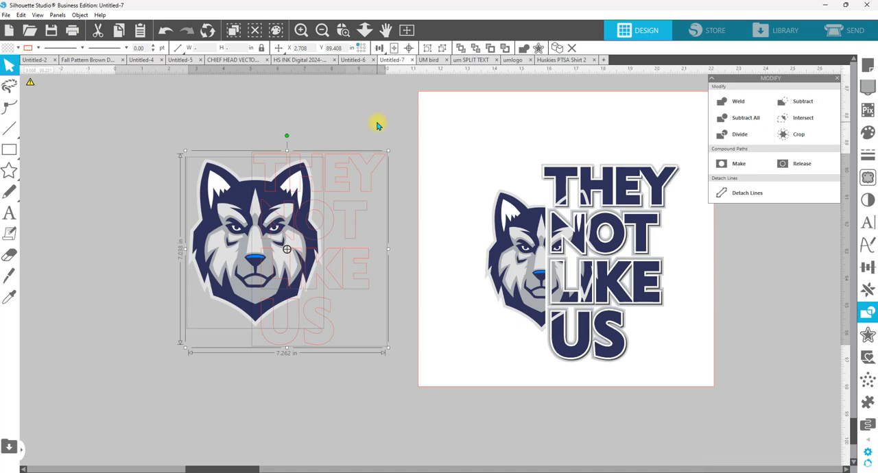
click(377, 125)
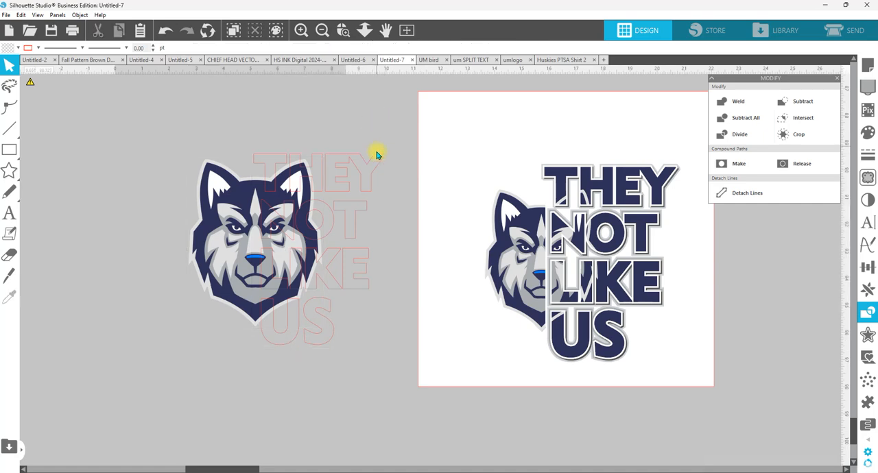
Step: Fill the text group with the dark navy 2B2D56 sampled from the wolf's forehead and send it to the back
click(381, 165)
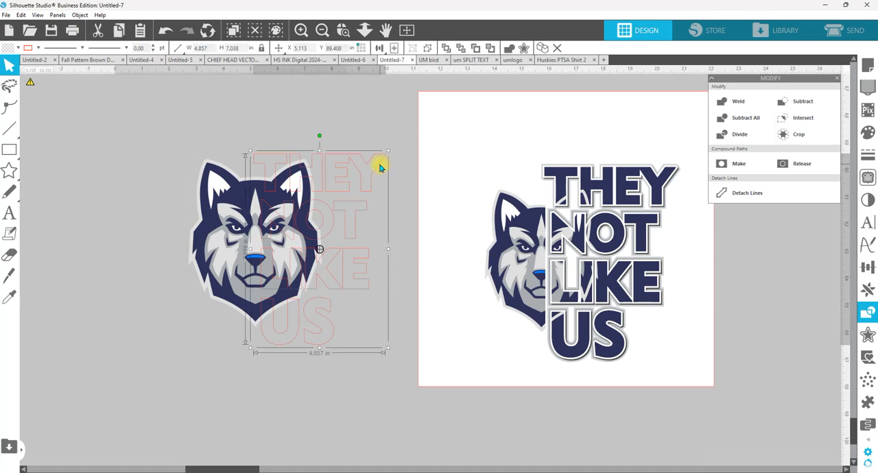
click(869, 137)
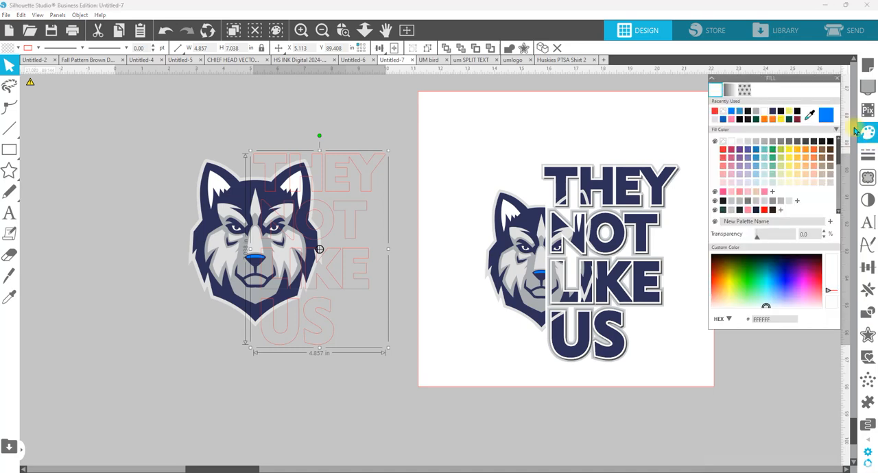
click(810, 115)
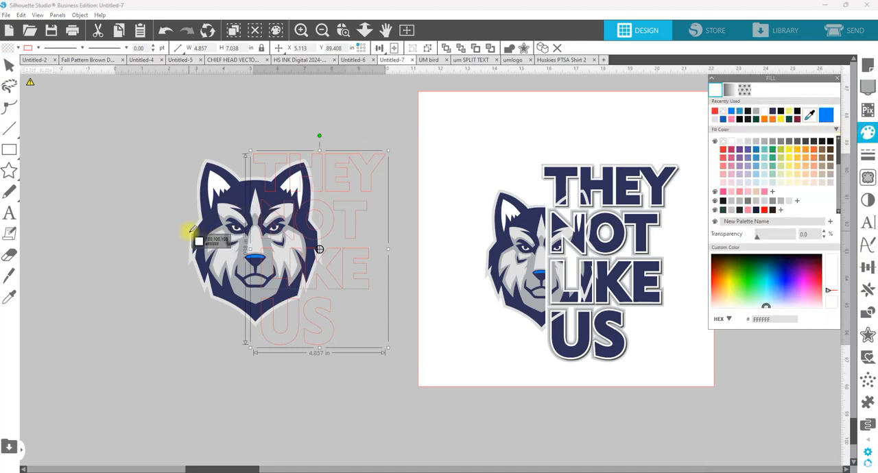
click(249, 197)
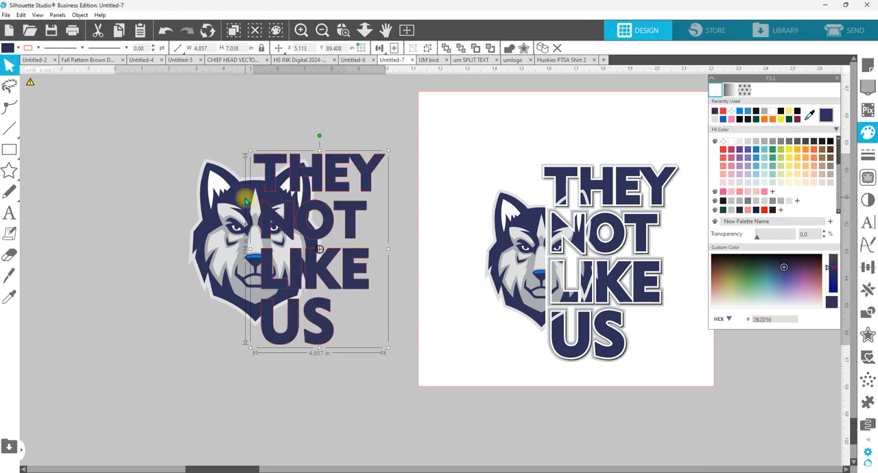
right_click(362, 172)
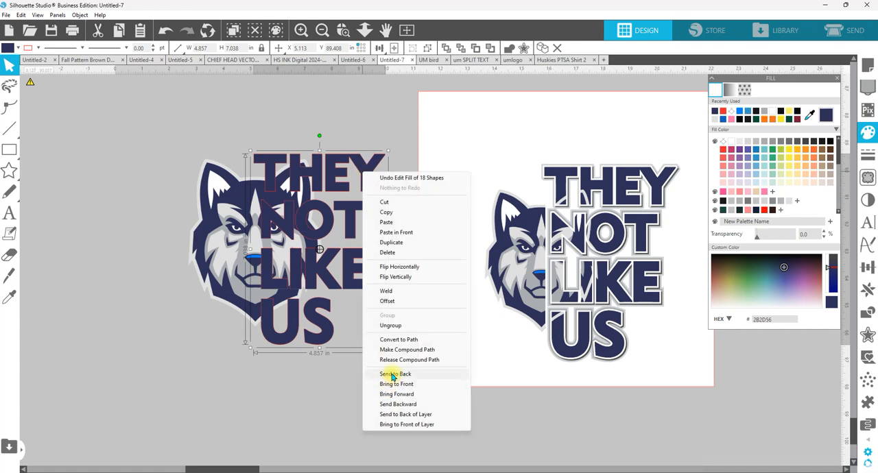
click(393, 375)
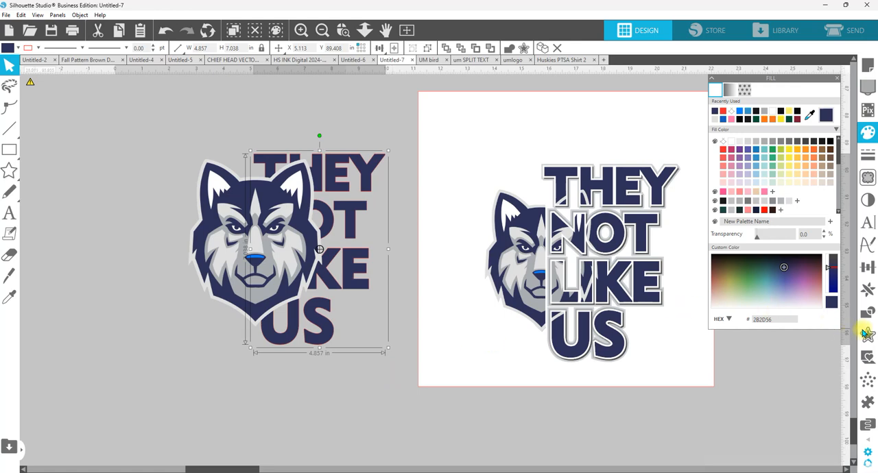
click(868, 334)
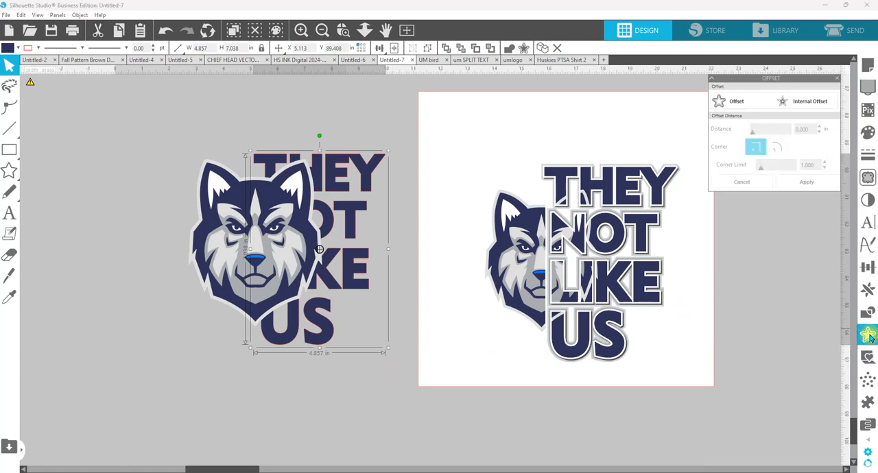
click(735, 102)
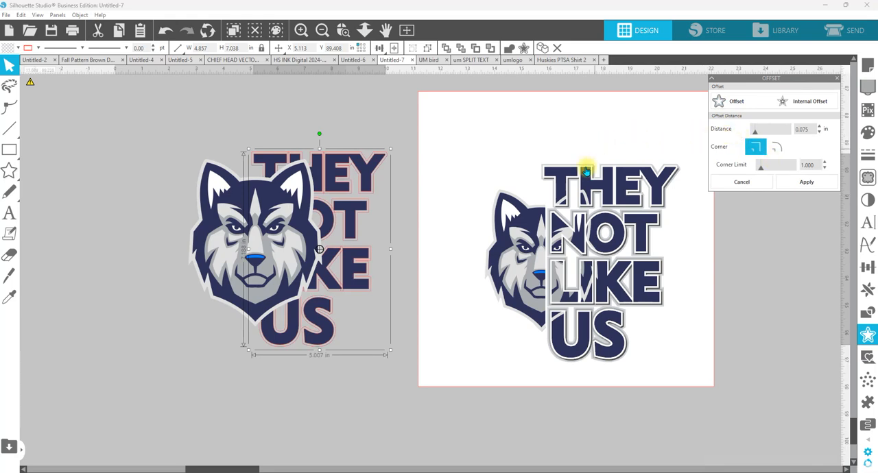
click(343, 29)
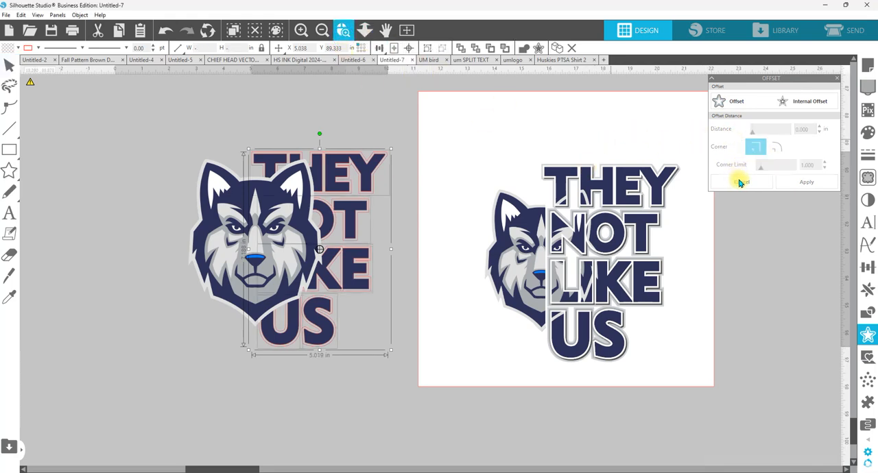
click(741, 181)
key(Delete)
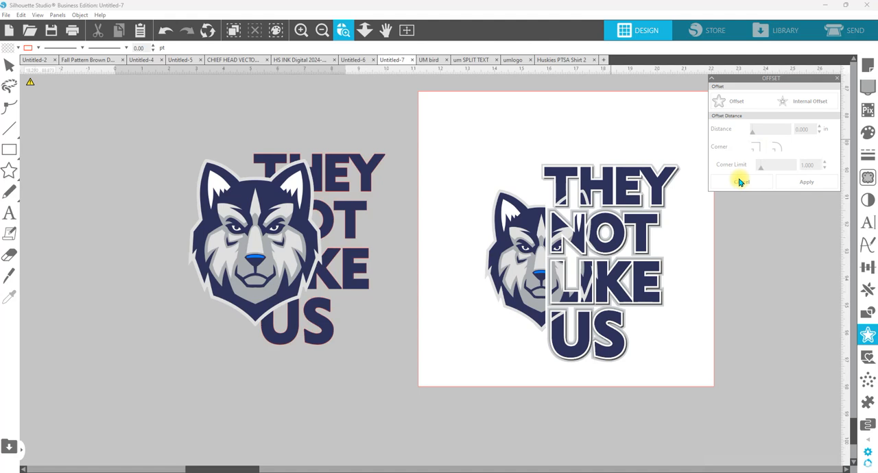
Step: Offset the navy text group by 0.055 in with sharp corners and a corner limit of 3.650
drag(145, 121, 417, 382)
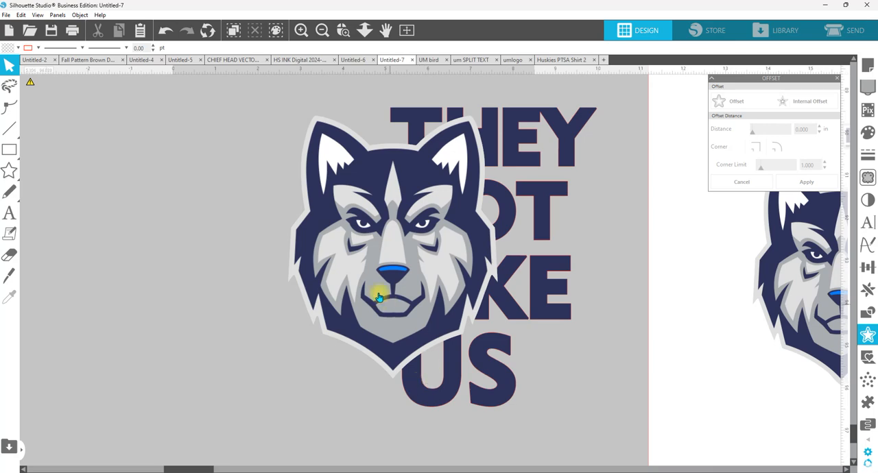
click(569, 145)
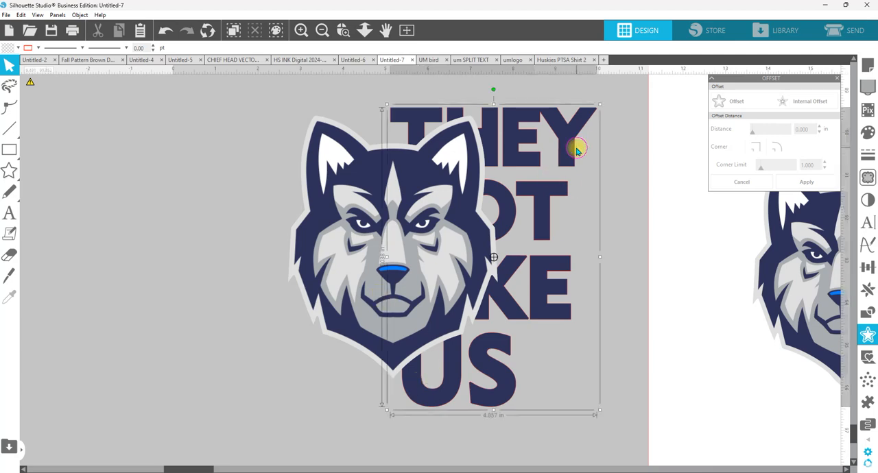
click(740, 100)
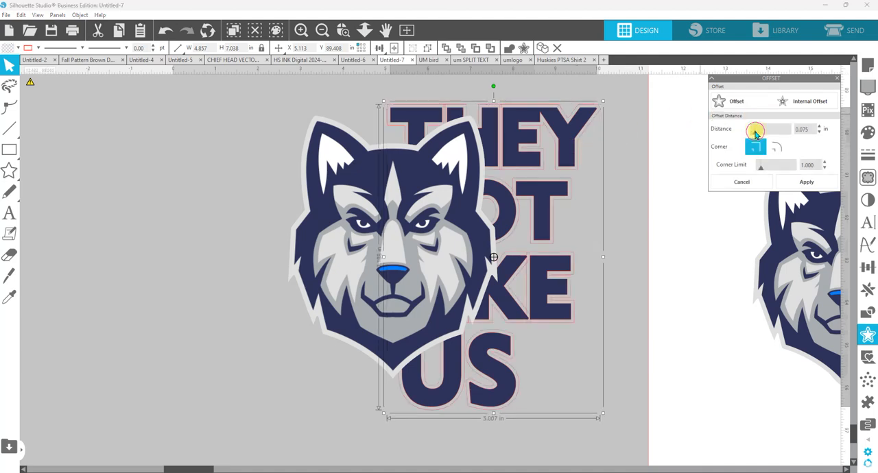
drag(755, 133, 754, 134)
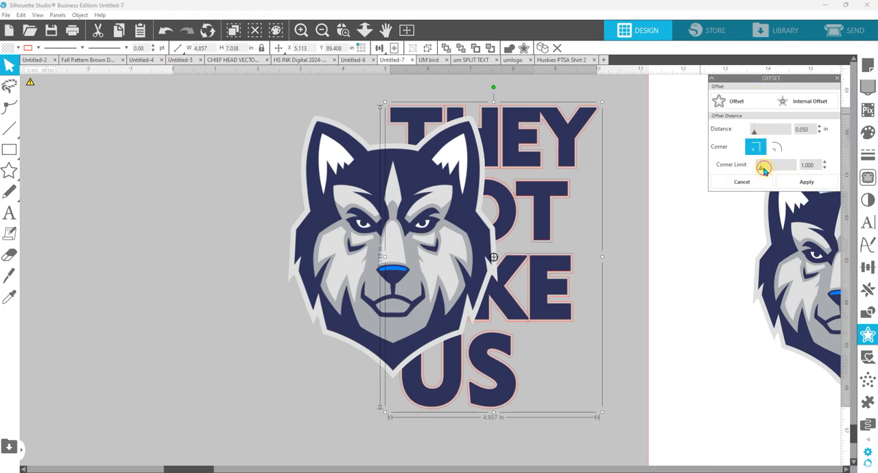
mouse_move(762, 168)
mouse_down()
mouse_move(793, 170)
mouse_move(771, 172)
mouse_up()
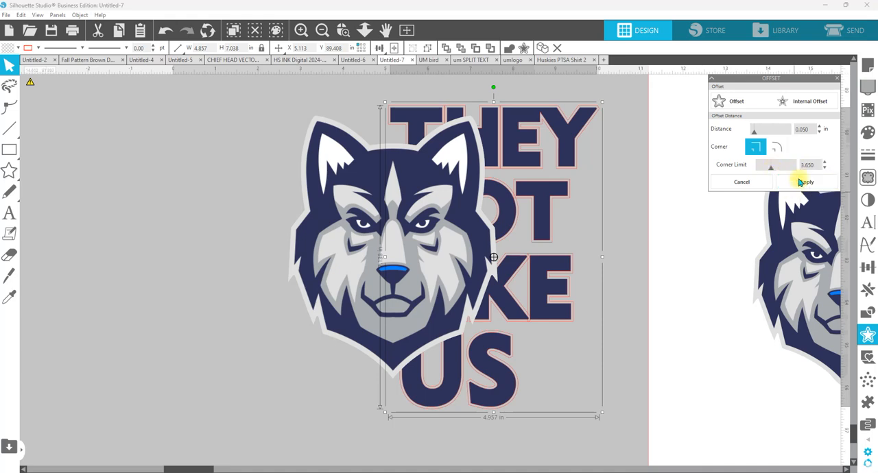
click(821, 128)
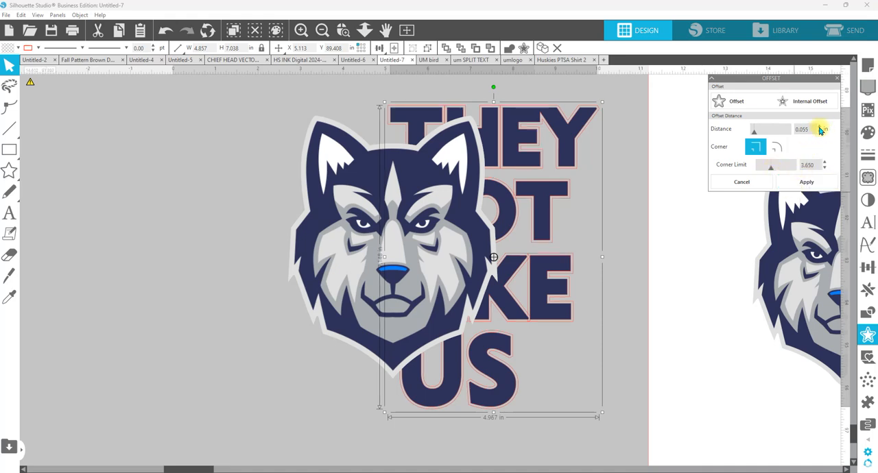
click(805, 183)
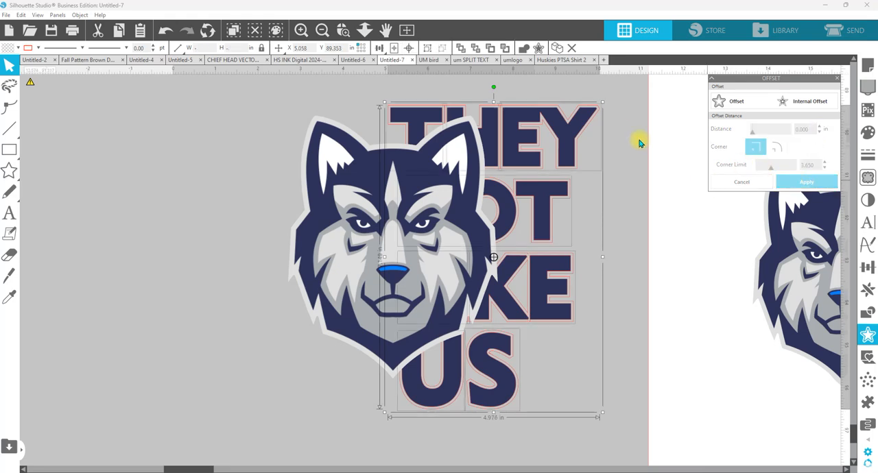
Step: Fill the text offset pieces with white and group them
click(867, 135)
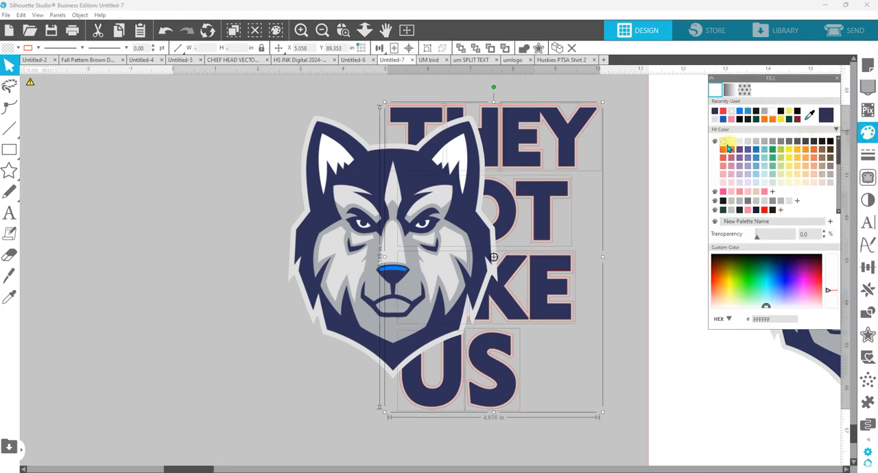
click(730, 143)
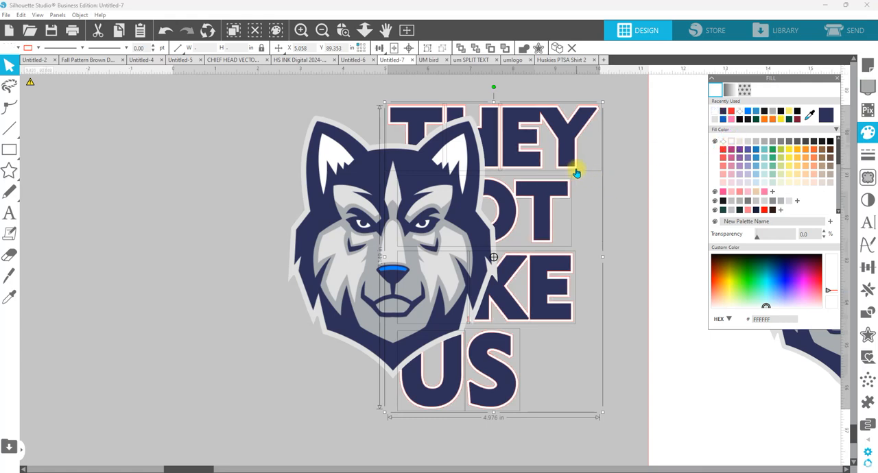
right_click(577, 167)
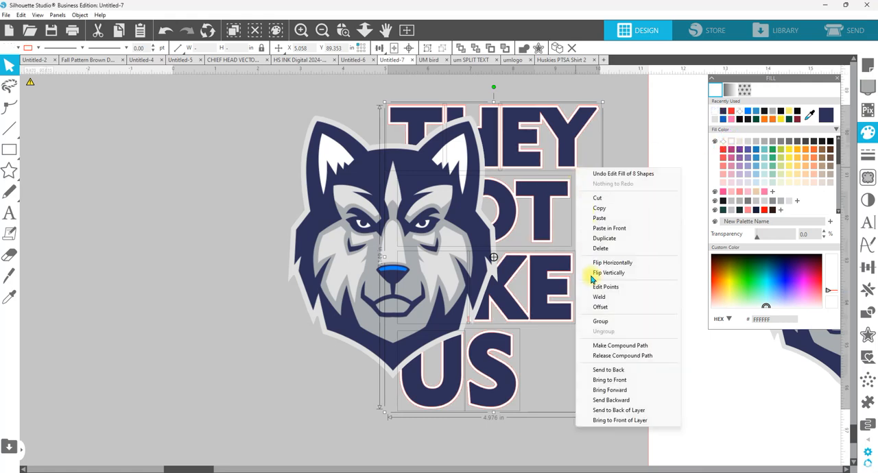
click(599, 322)
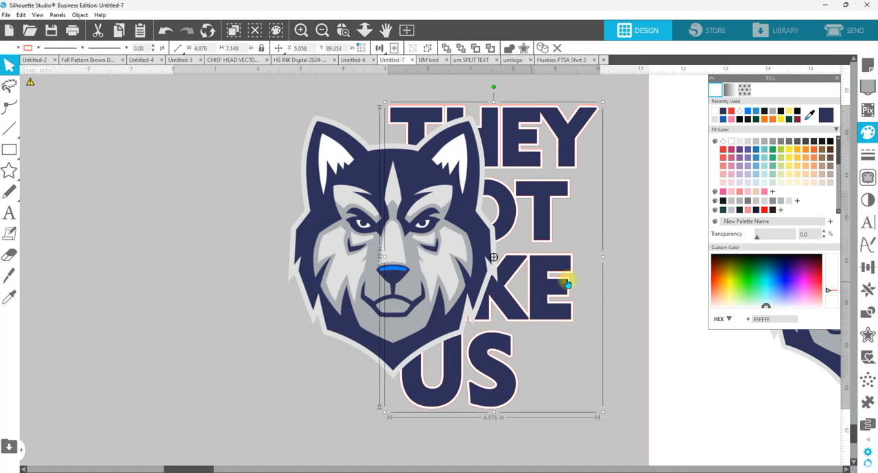
Step: Add a dynamic shadow to the white text offset in near-black 080709 with 77% transparency
click(868, 199)
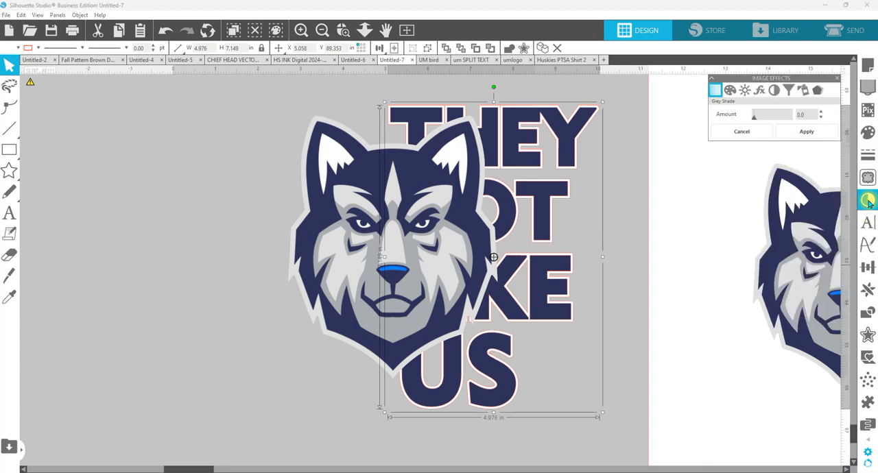
click(818, 91)
click(796, 140)
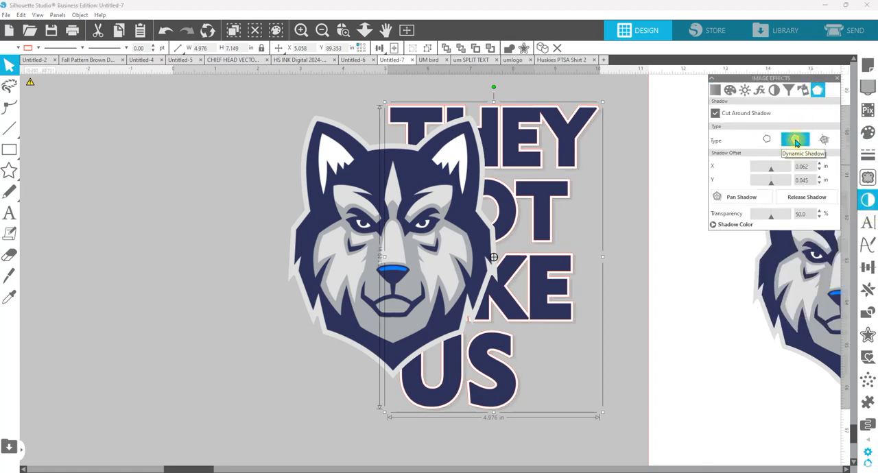
click(735, 225)
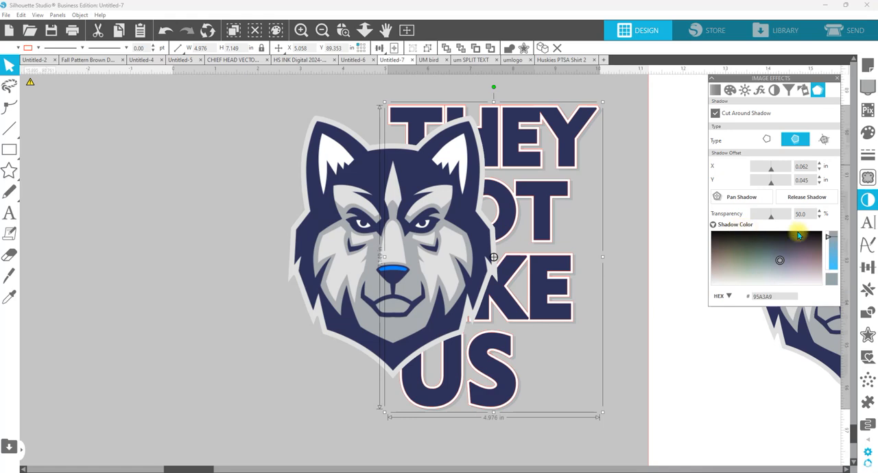
click(795, 233)
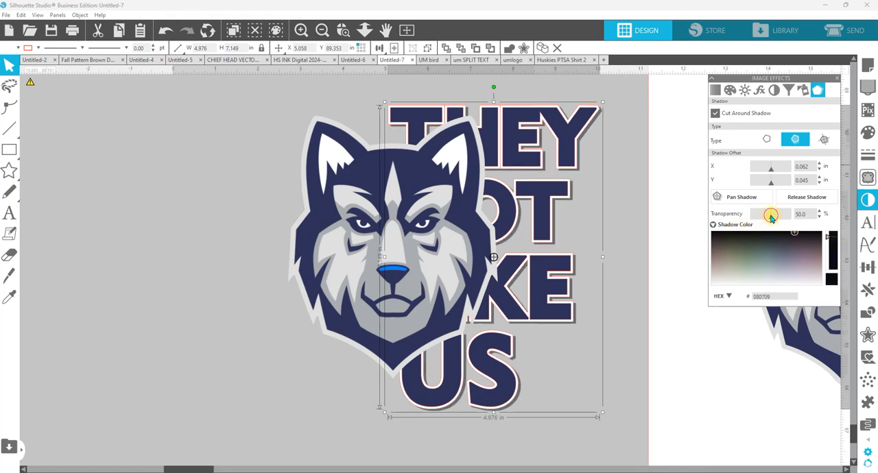
drag(770, 217, 778, 218)
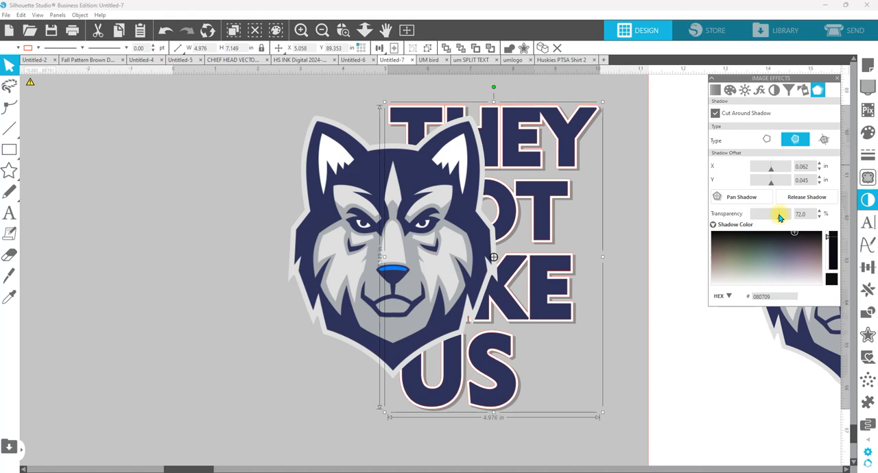
drag(779, 217, 780, 217)
Step: Pan the text shadow to an offset of 0.051 in X and 0.067 in Y, release it and deselect
click(737, 197)
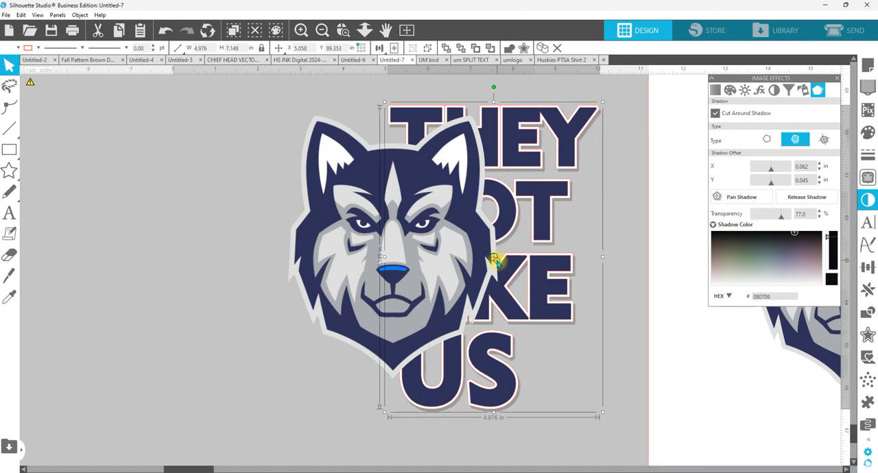
drag(497, 264, 496, 265)
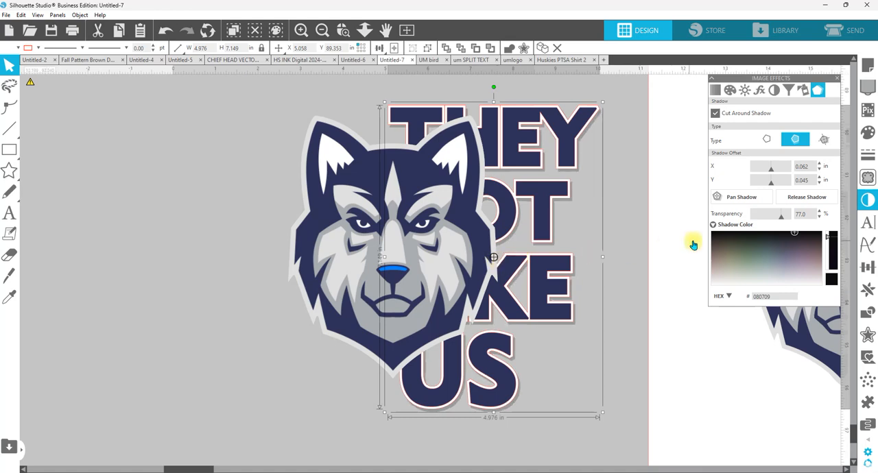
click(805, 198)
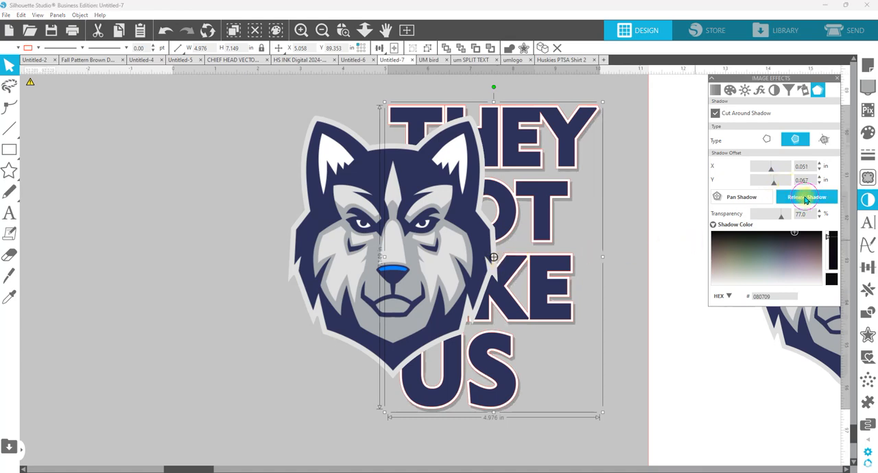
click(630, 153)
Step: Select the released shadow and nudge it slightly upward behind the text, keeping its horizontal position
click(594, 123)
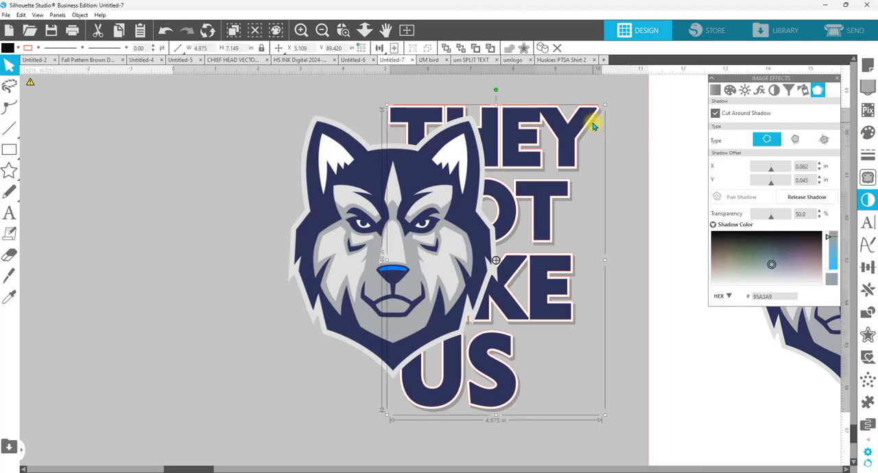
key(Up)
key(Right)
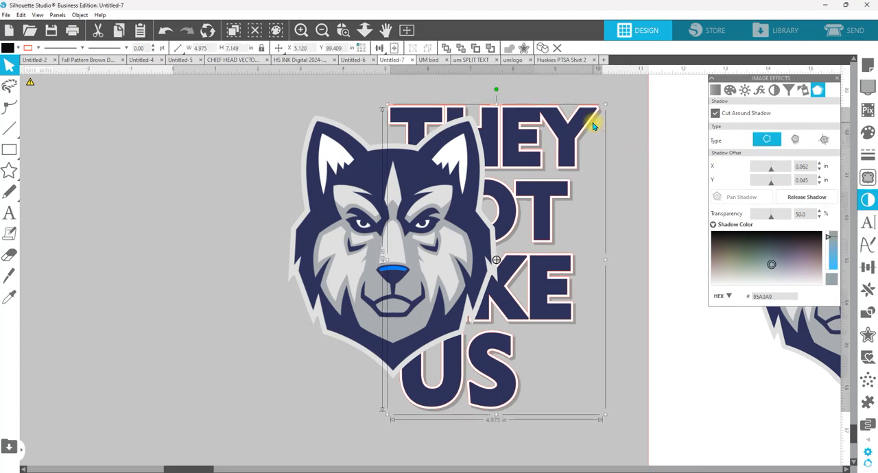
key(Left)
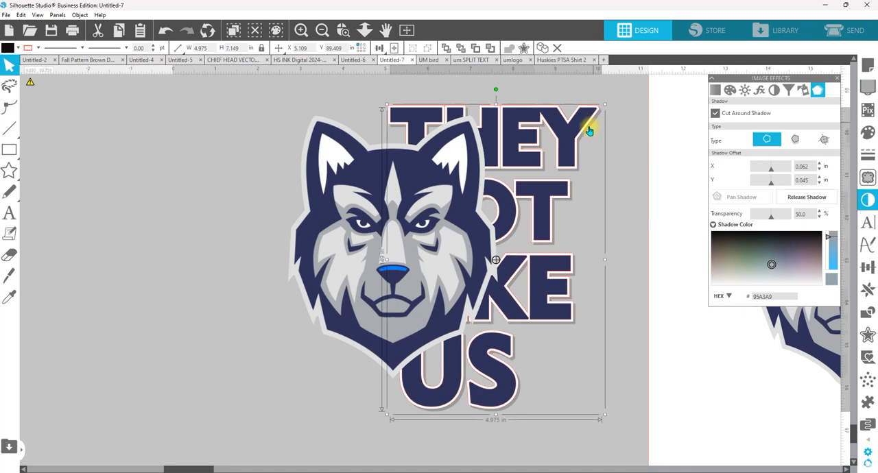
Step: Offset the text layers and their shadow together by 0.070 in with sharp corners and a corner limit of 1.000
drag(623, 430, 539, 113)
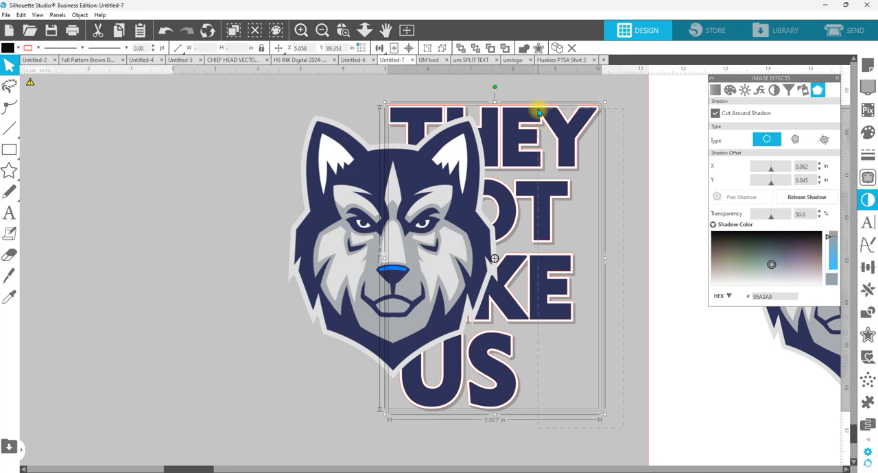
drag(595, 433, 434, 382)
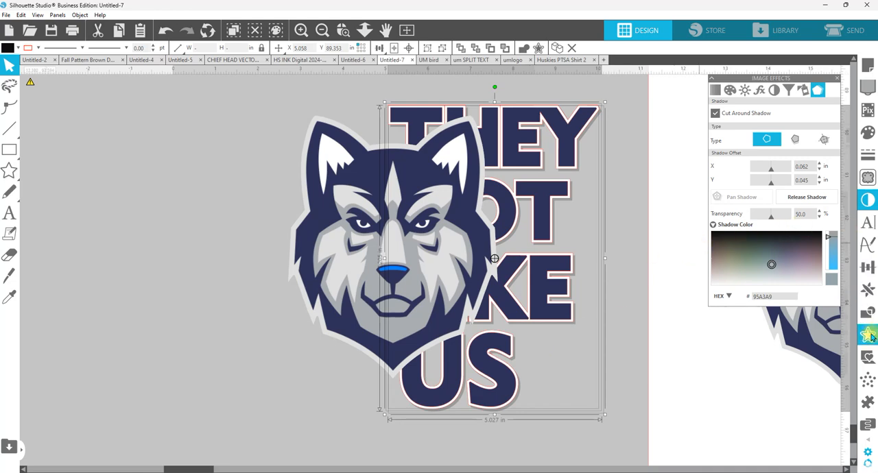
click(869, 336)
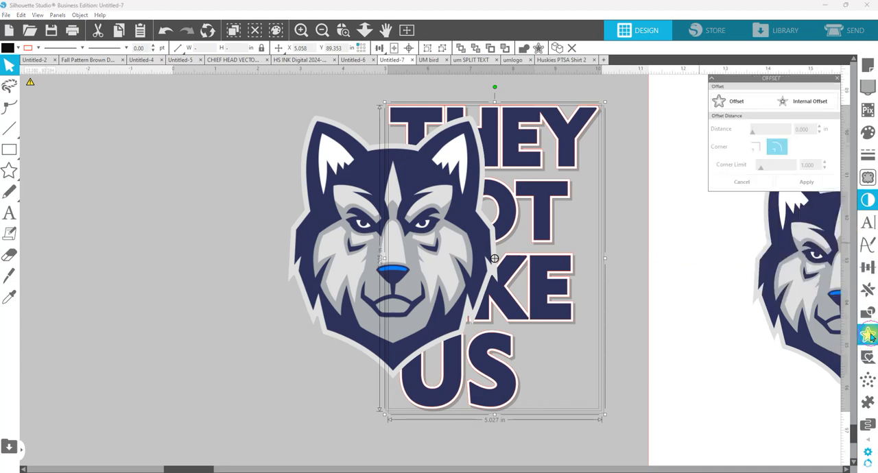
click(736, 104)
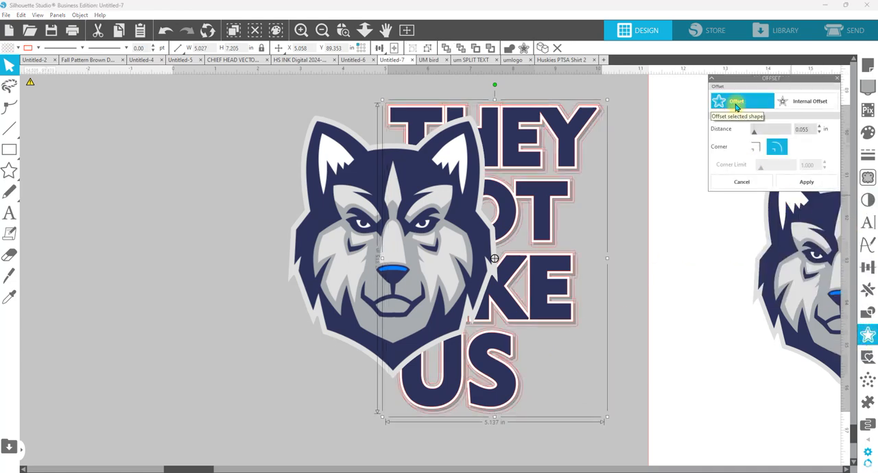
click(819, 126)
click(819, 126)
click(819, 126)
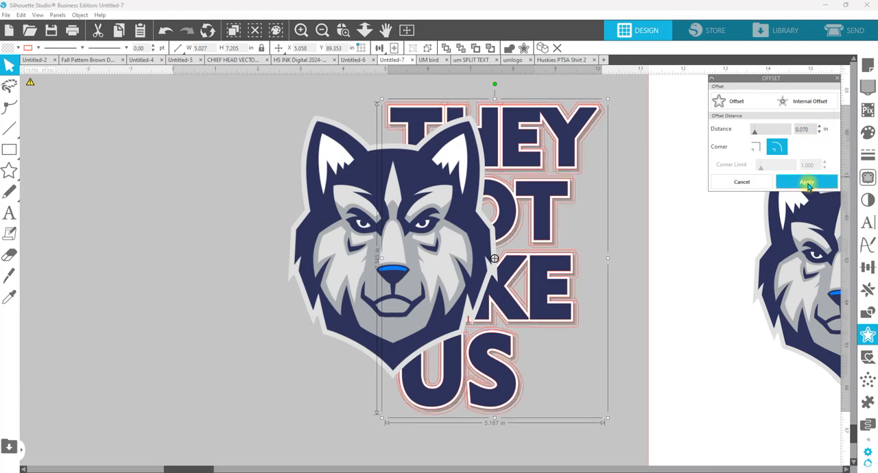
click(755, 146)
click(802, 184)
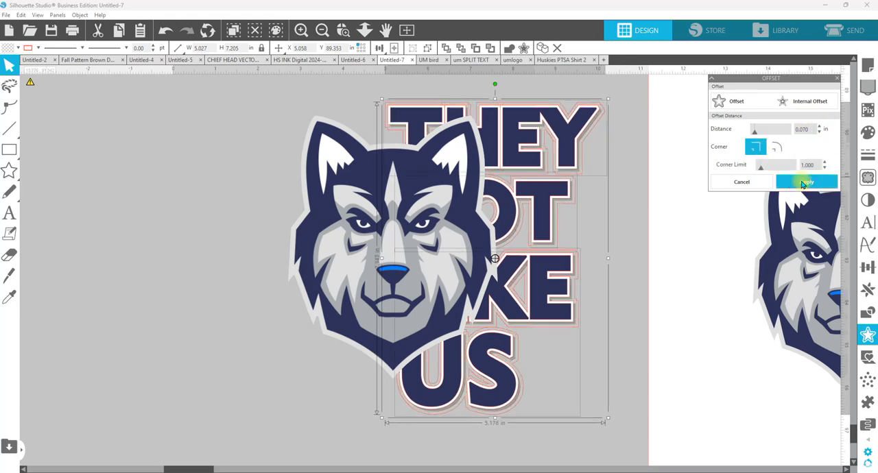
Step: Fill the outer offset pieces with yellow F7EF28 at 0% transparency and group them
click(867, 132)
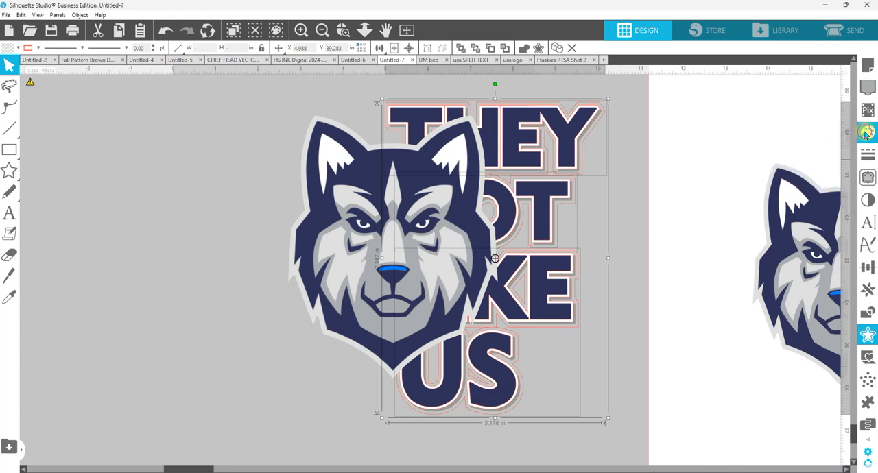
click(793, 152)
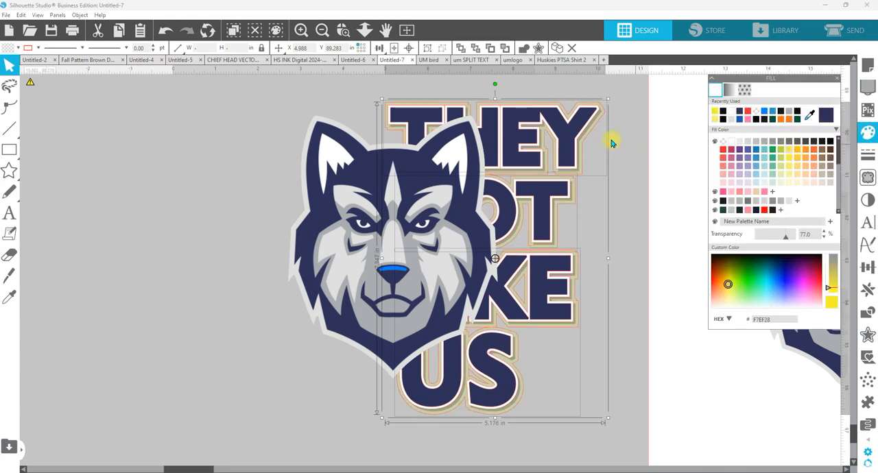
drag(786, 235, 686, 235)
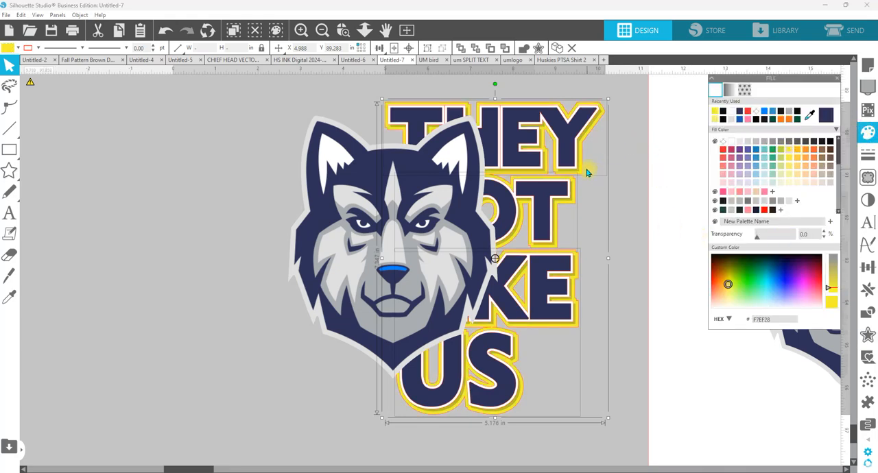
right_click(581, 176)
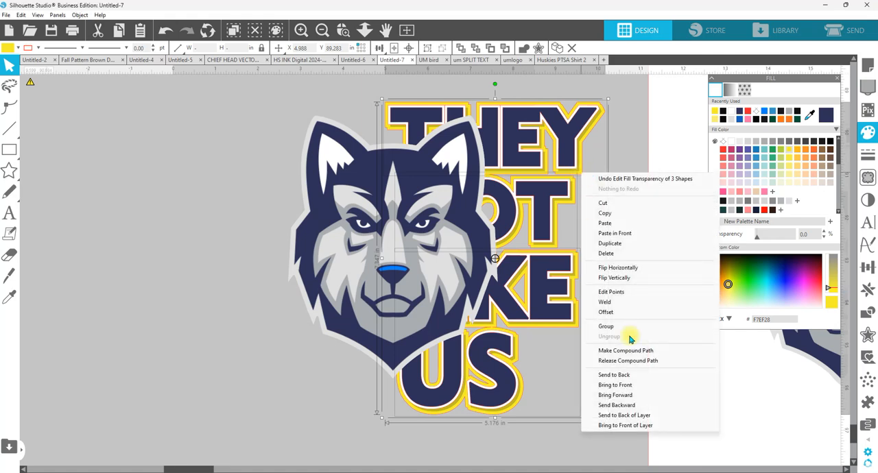
click(616, 331)
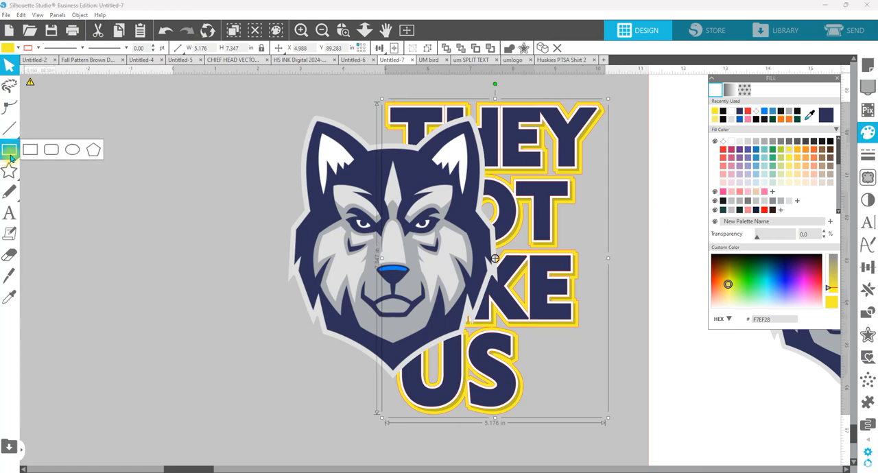
Step: Draw a rectangle about 4.9 in wide from the wolf head's vertical centre line, covering its text-side half
click(31, 151)
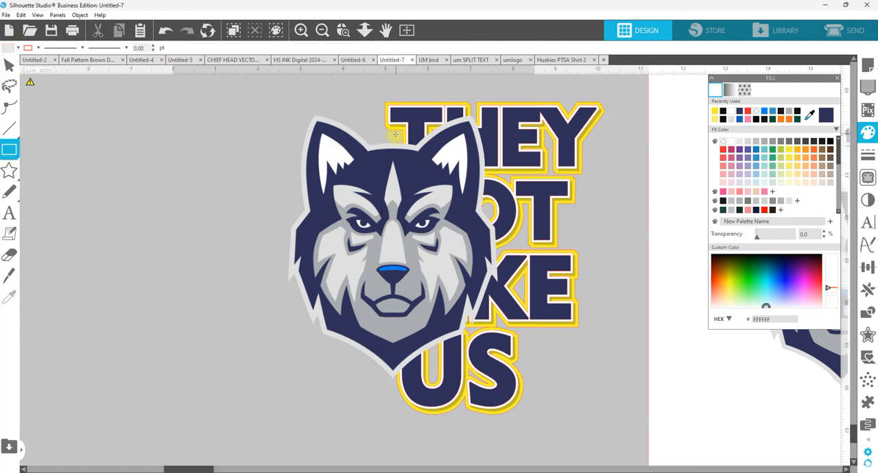
drag(394, 137, 606, 435)
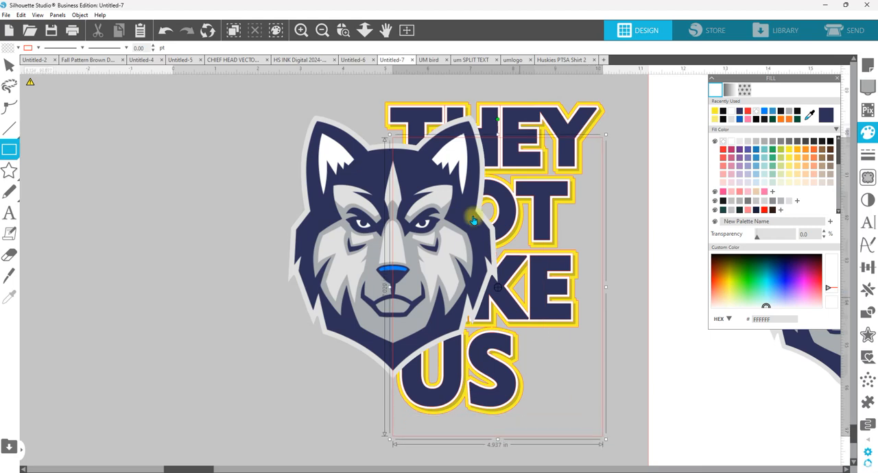
Step: Extend the rectangle upward past the word THEY to about 8.3 in tall and nudge it slightly away from the head's centre
drag(495, 131, 495, 81)
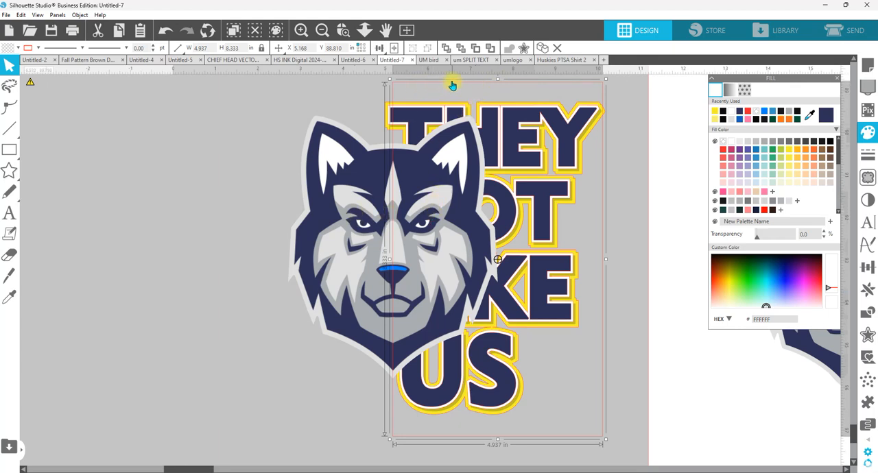
key(Right)
key(Right)
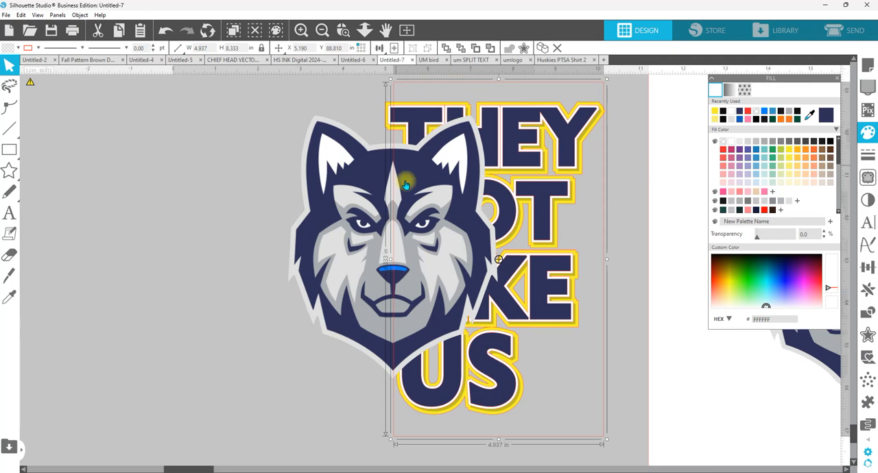
Step: Subtract the rectangle from the wolf head so only the half beside the text is left
shift+click(327, 184)
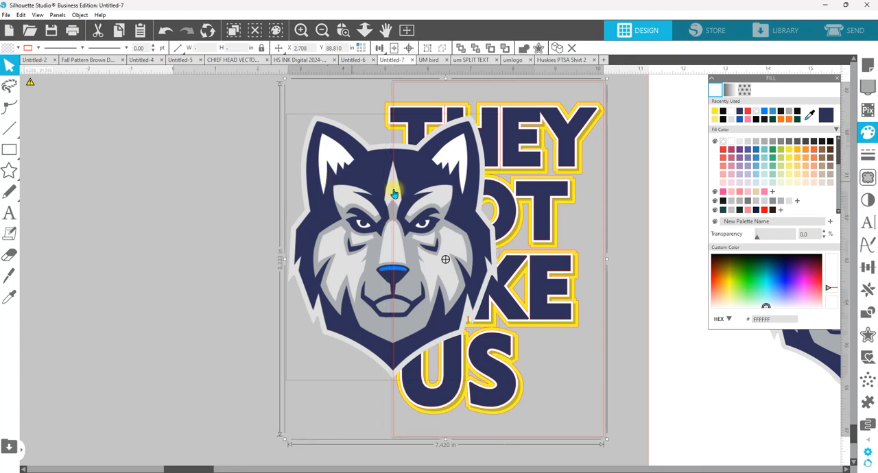
click(867, 312)
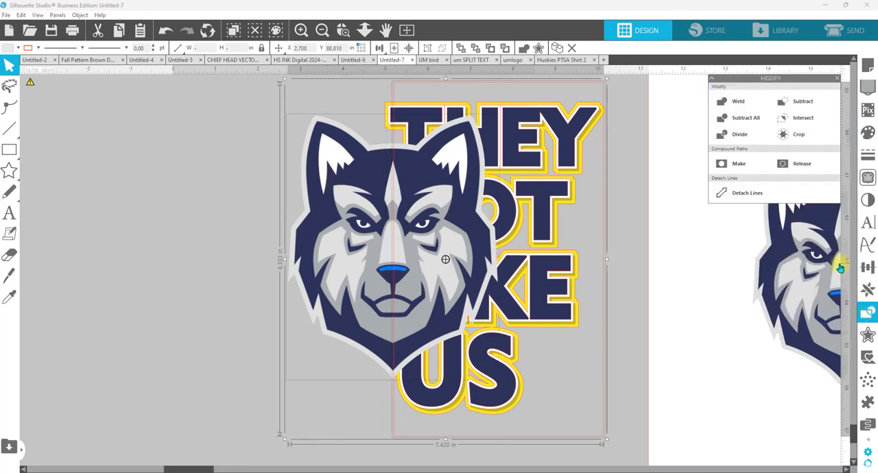
click(813, 106)
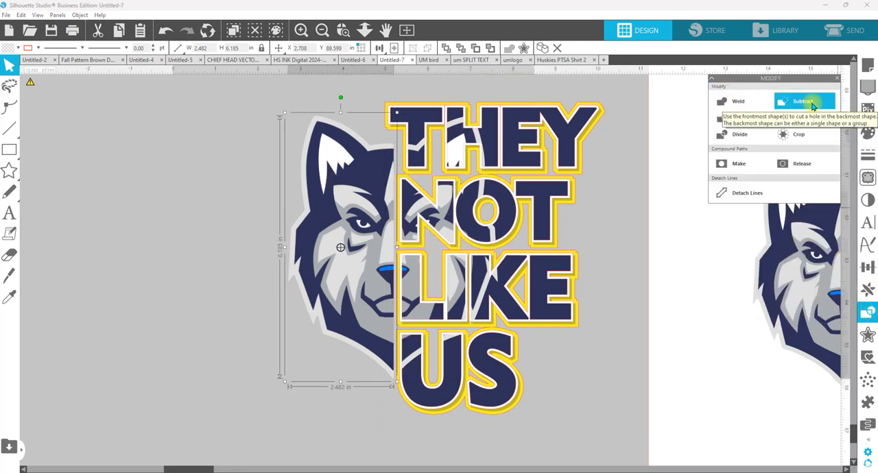
click(617, 273)
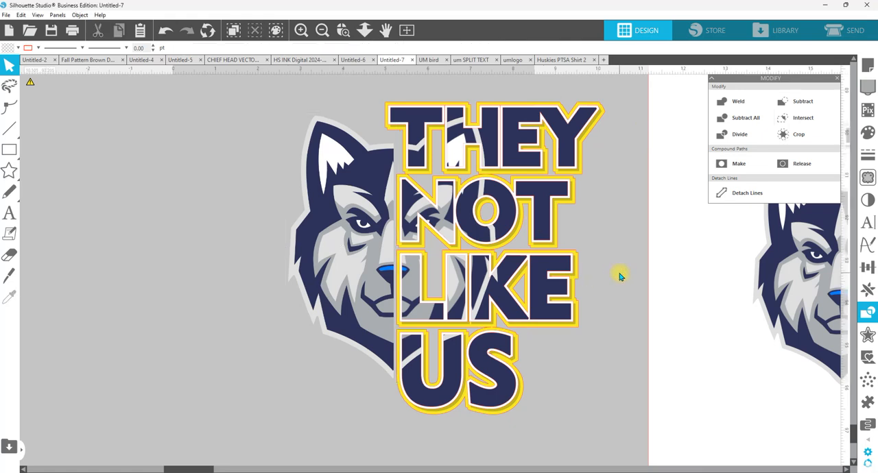
Step: Fill the yellow outer text offset with the grey A7ABAE sampled from the wolf's face
click(584, 172)
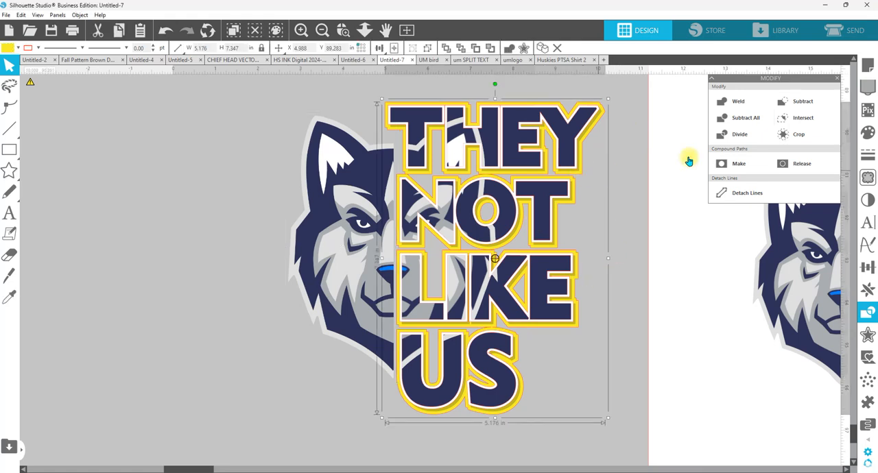
click(868, 132)
click(809, 114)
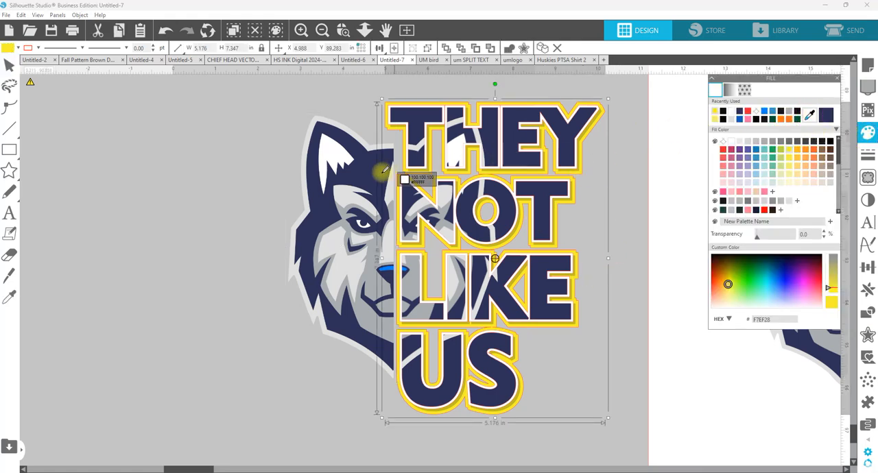
click(374, 255)
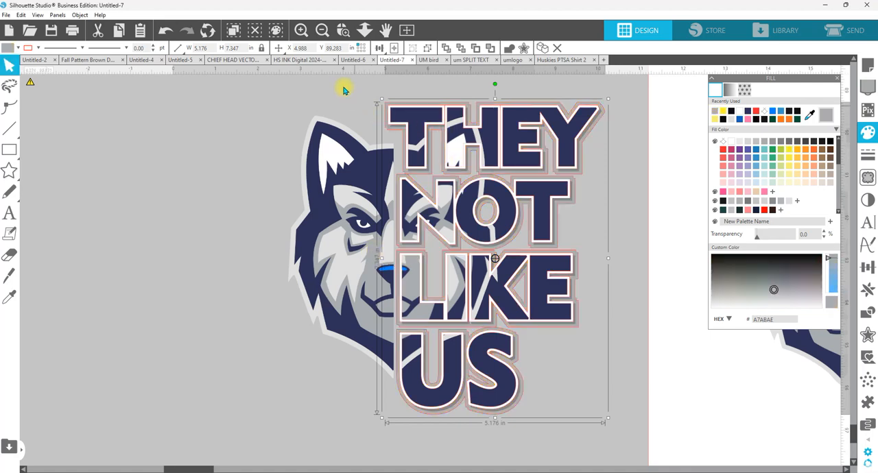
Step: Select the wolf head and all text layers and make their outline colour transparent
drag(342, 80, 590, 407)
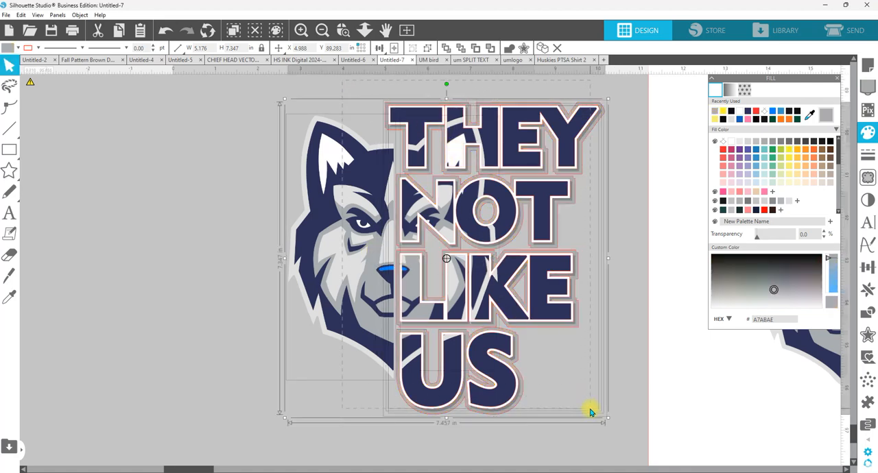
click(39, 49)
click(34, 82)
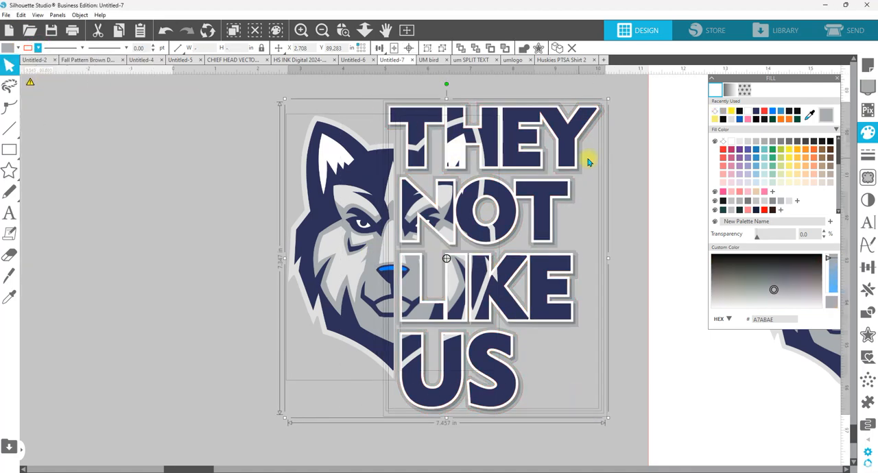
click(629, 150)
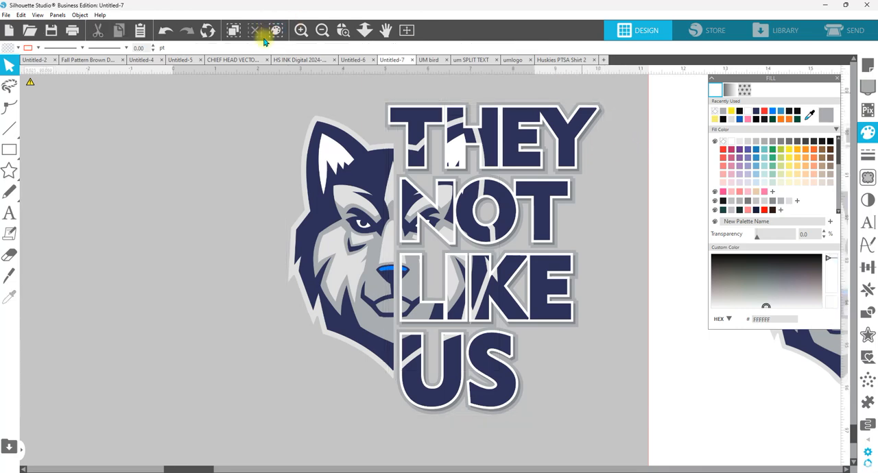
Step: Move the large white square onto the design area and send it to the back, behind the head and text
click(94, 149)
drag(688, 132, 249, 113)
right_click(579, 144)
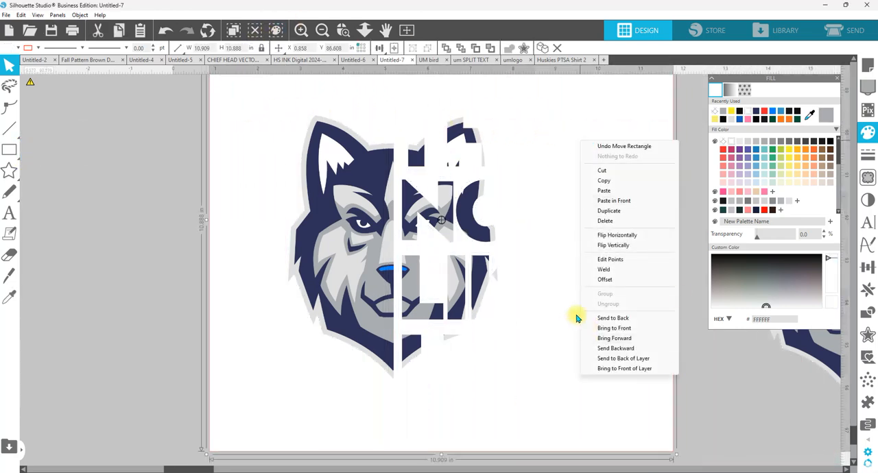
click(613, 315)
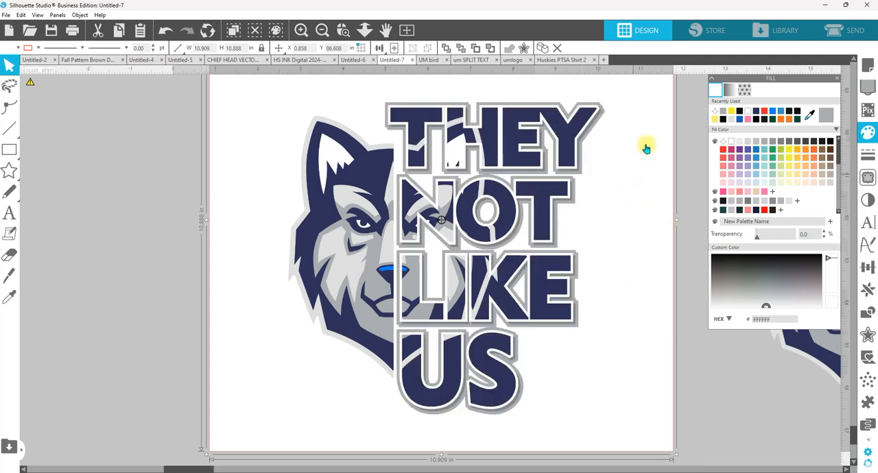
Step: Preview the background square filled with black and red, and settle on blue 047DFD
click(830, 142)
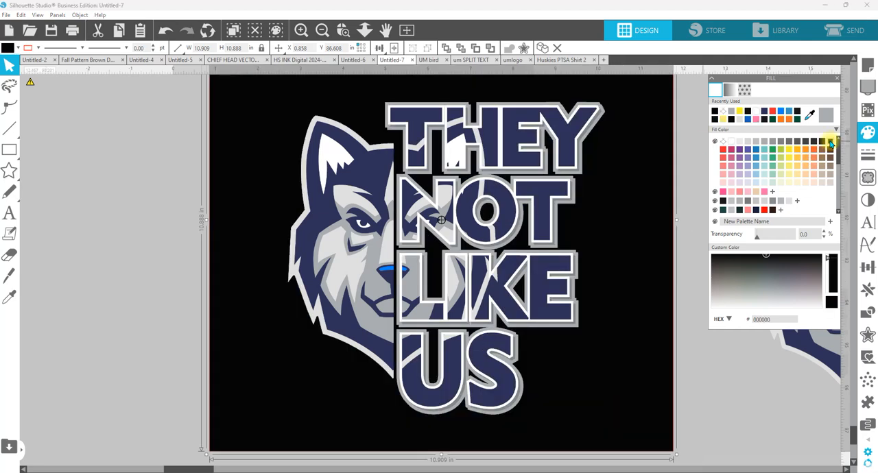
click(773, 111)
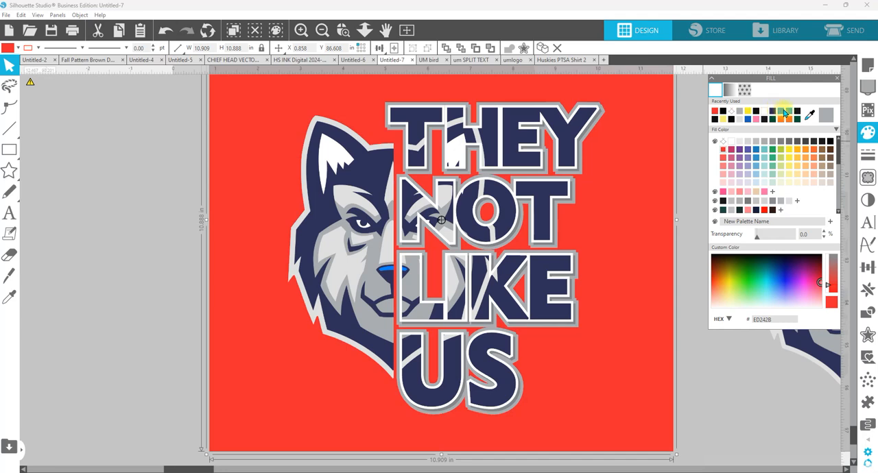
click(784, 111)
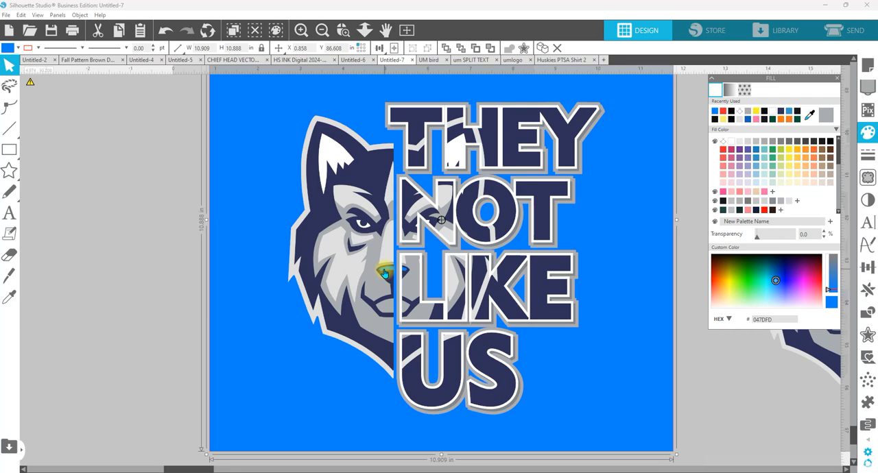
Step: Paste the copied full wolf head and text outlines, and move them to the empty area beside the blue square
click(364, 30)
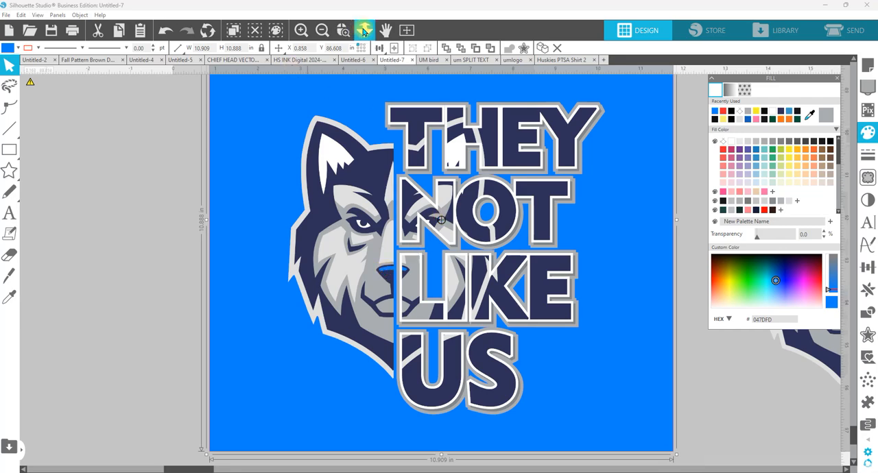
drag(334, 279, 347, 202)
right_click(177, 276)
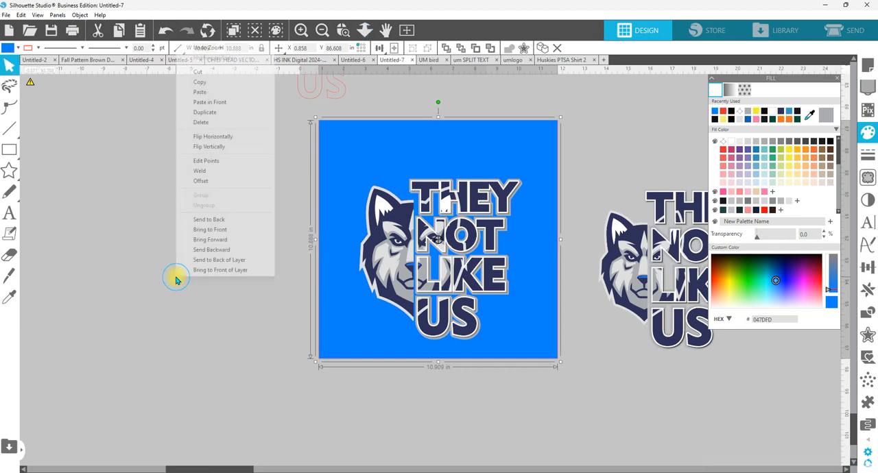
click(200, 92)
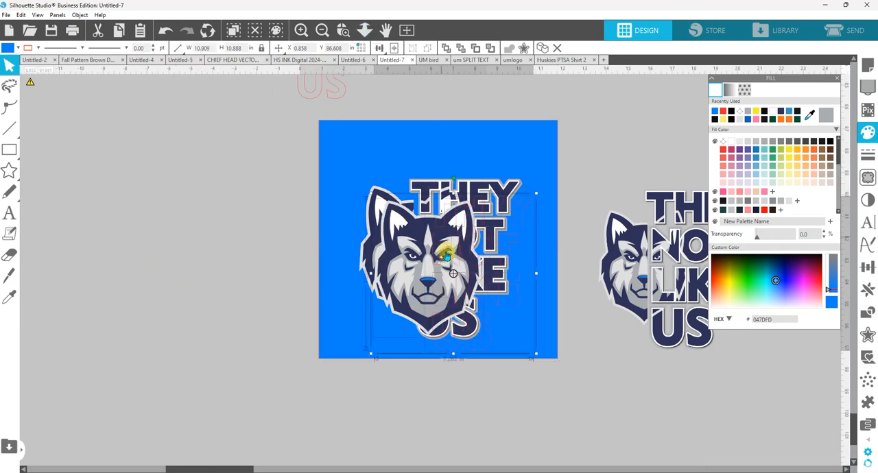
drag(347, 275, 147, 254)
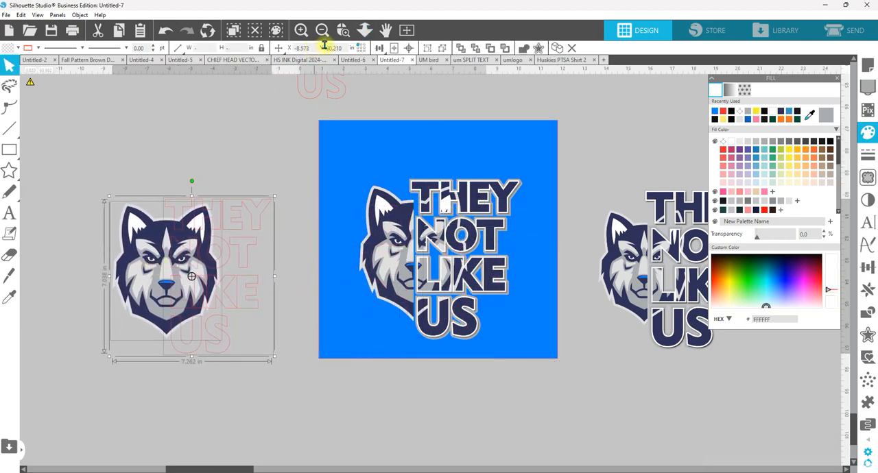
Step: Copy the newly pasted wolf head and text outlines together
click(343, 29)
drag(71, 188, 314, 397)
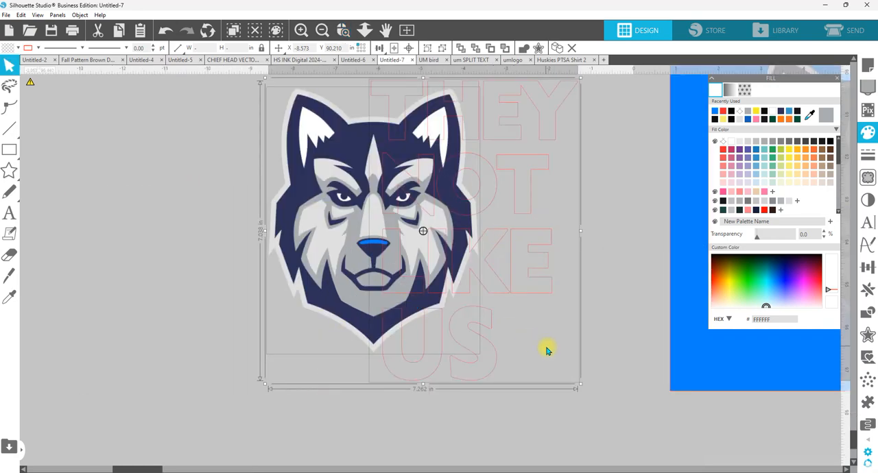
right_click(453, 245)
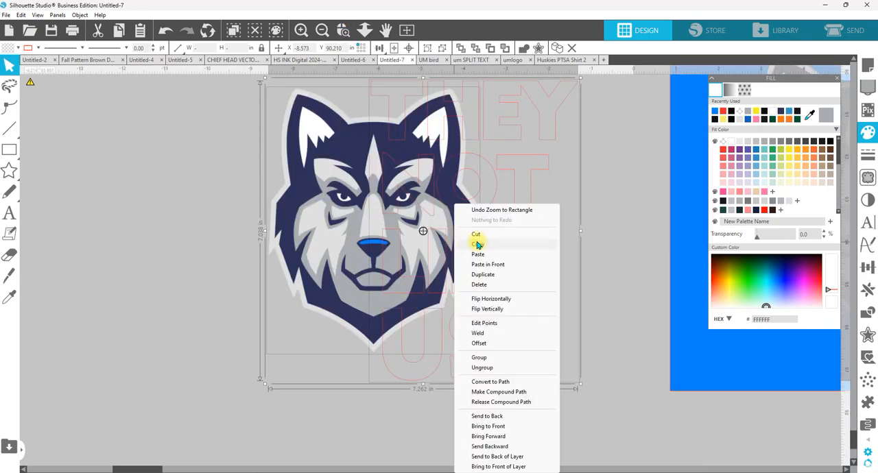
click(478, 245)
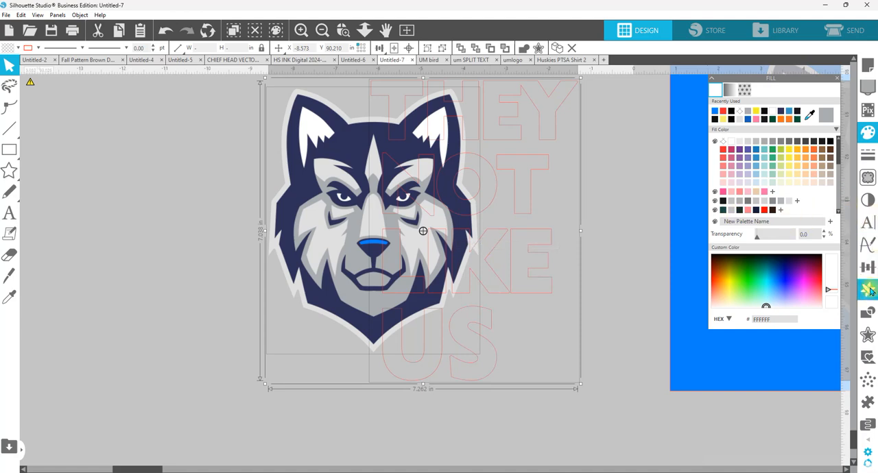
Step: Crop the wolf head to the text outlines and group the resulting pieces
click(868, 314)
click(740, 134)
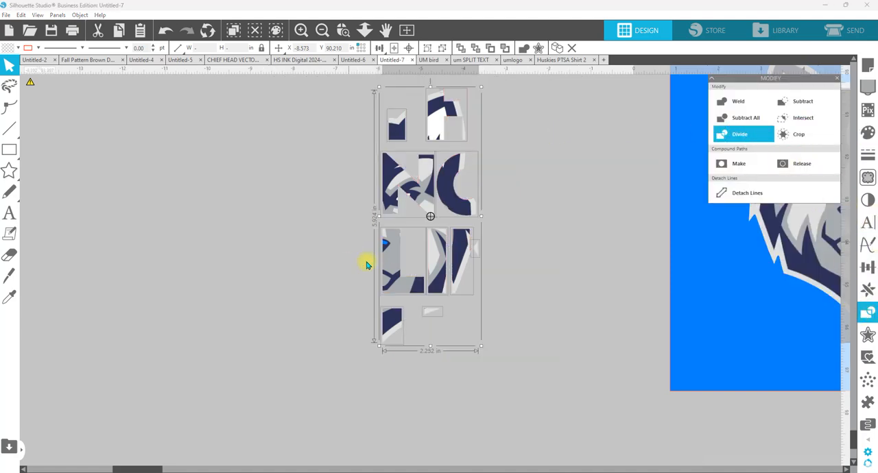
right_click(436, 201)
click(458, 331)
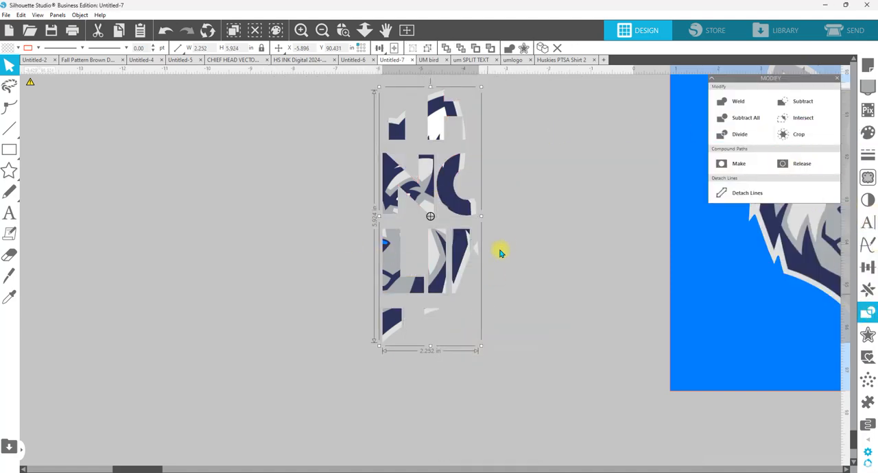
Step: Paste the copied head and text in front at the original location, and send them to the back behind the cropped pieces
right_click(505, 246)
click(549, 275)
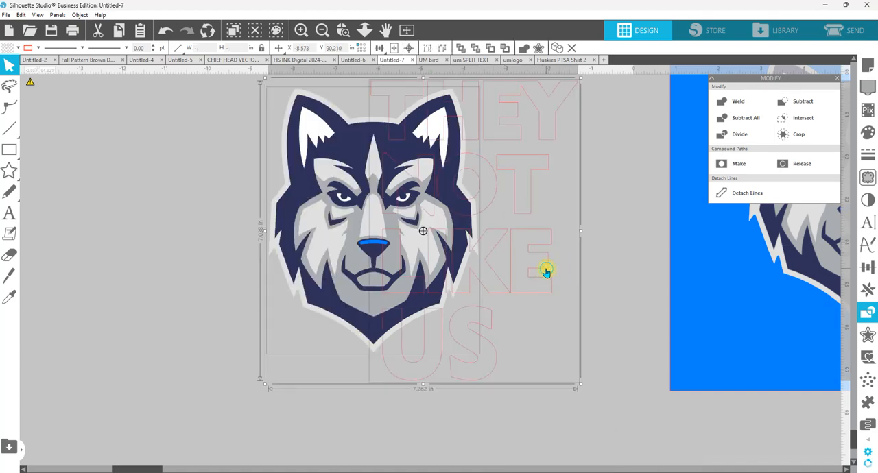
right_click(545, 272)
click(579, 416)
Step: Select only the text outlines of the new copy and fill them with light yellow-green D0E28E
click(600, 264)
click(552, 128)
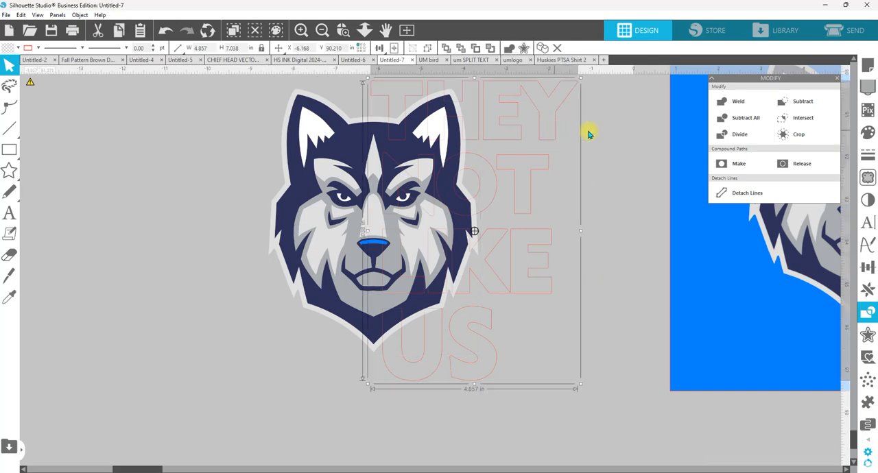
click(867, 132)
click(784, 170)
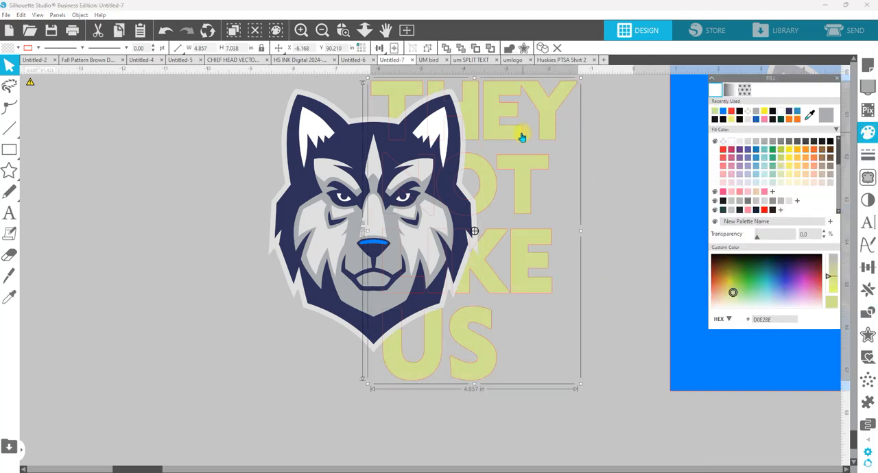
Step: Offset the light green text by 0.040 in with sharp corners and a higher corner limit
click(867, 335)
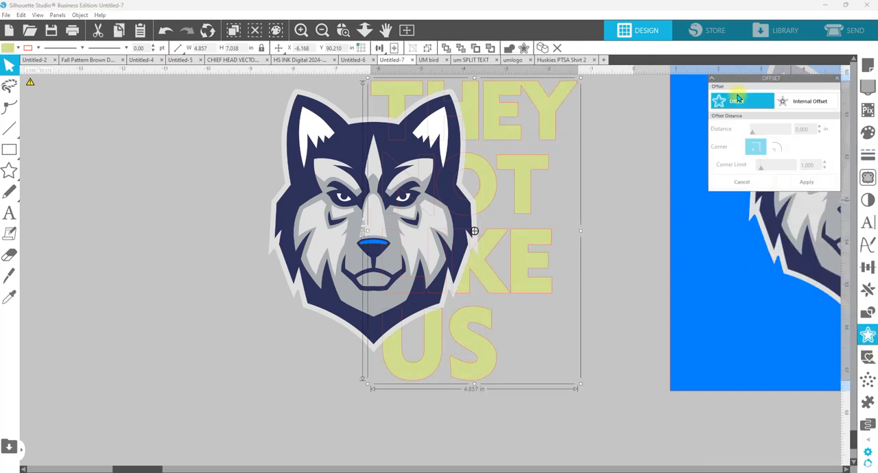
click(736, 104)
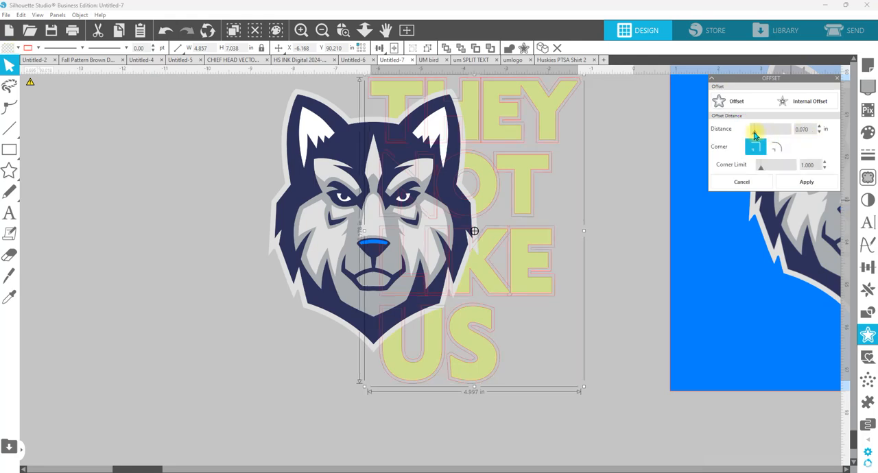
drag(754, 135, 753, 136)
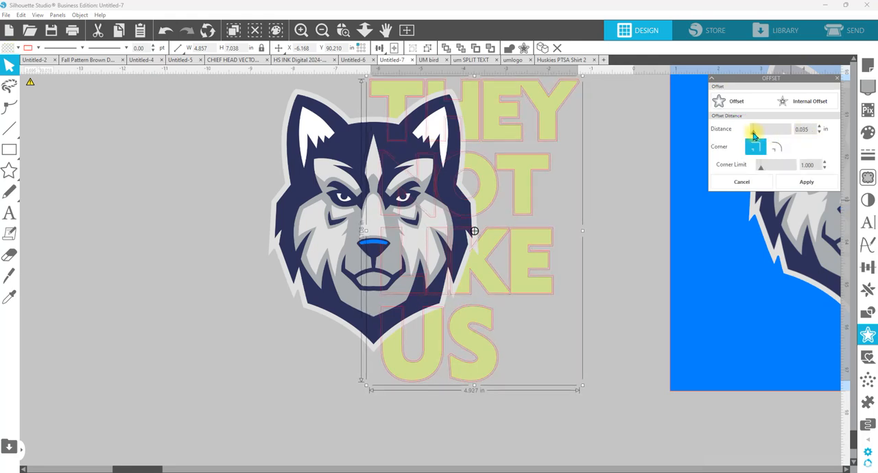
click(819, 128)
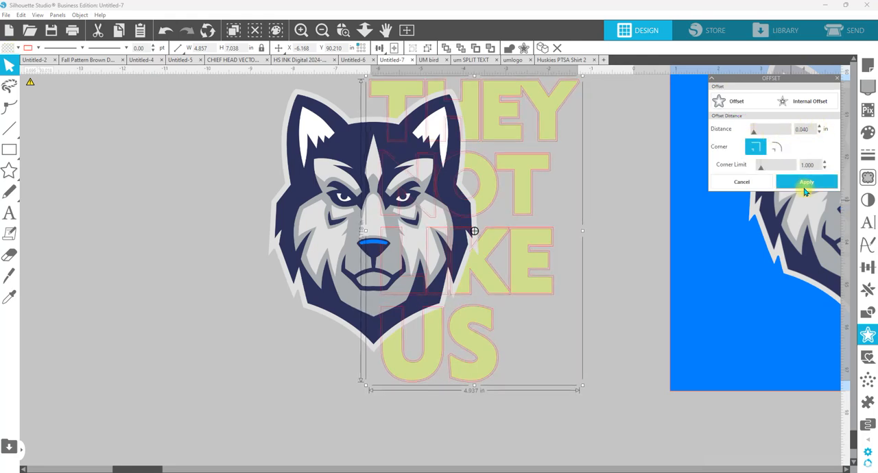
drag(760, 170, 769, 168)
click(807, 185)
Step: Fill the new text offset with green 6EC496
click(868, 131)
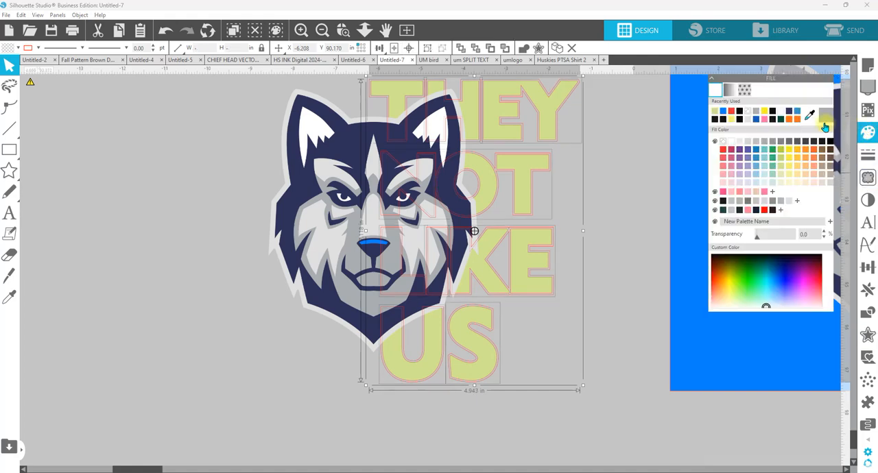
click(771, 170)
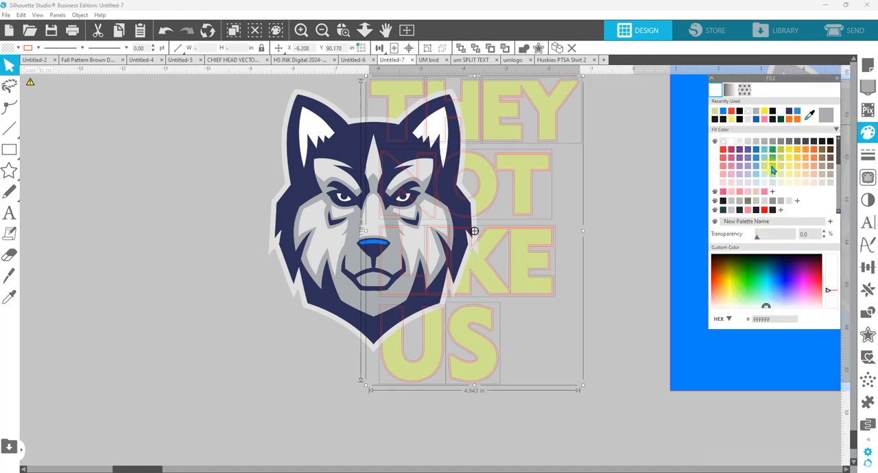
Step: Group the green text offset and give it a drop shadow in near-black 19161C at 67% transparency
right_click(557, 146)
click(581, 293)
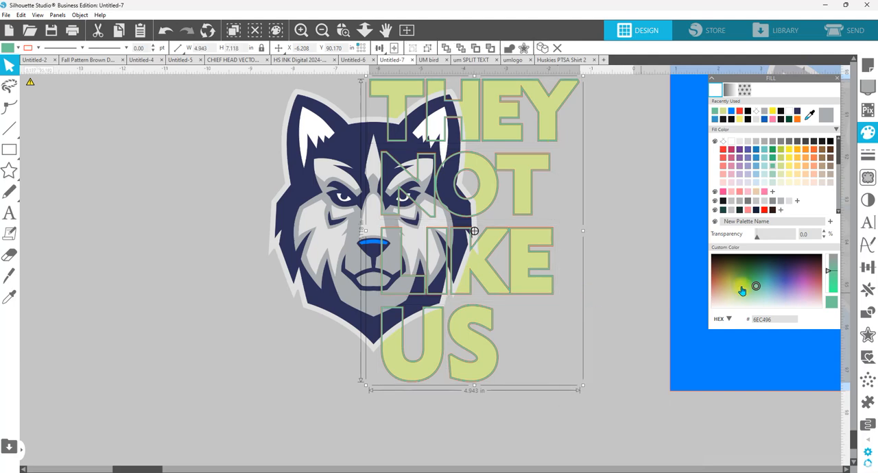
click(867, 200)
click(817, 90)
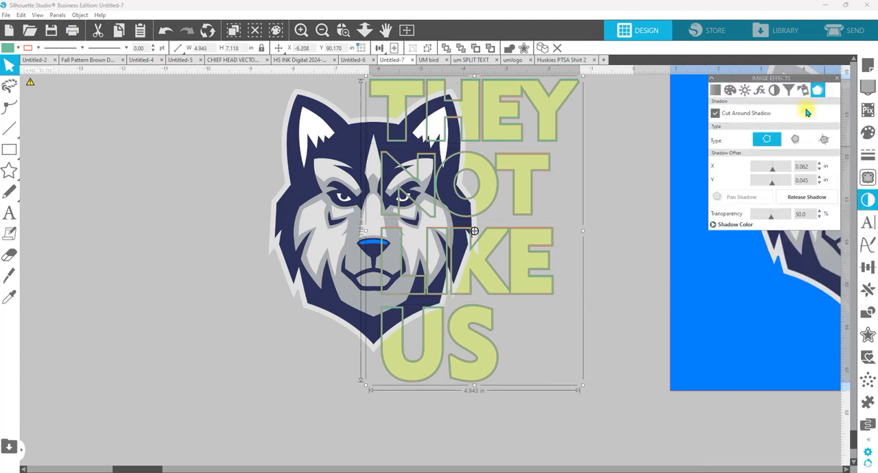
click(794, 139)
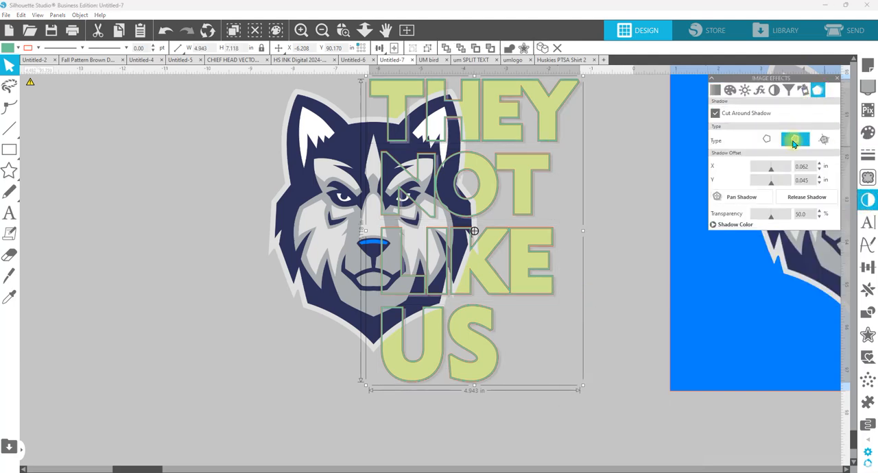
click(745, 225)
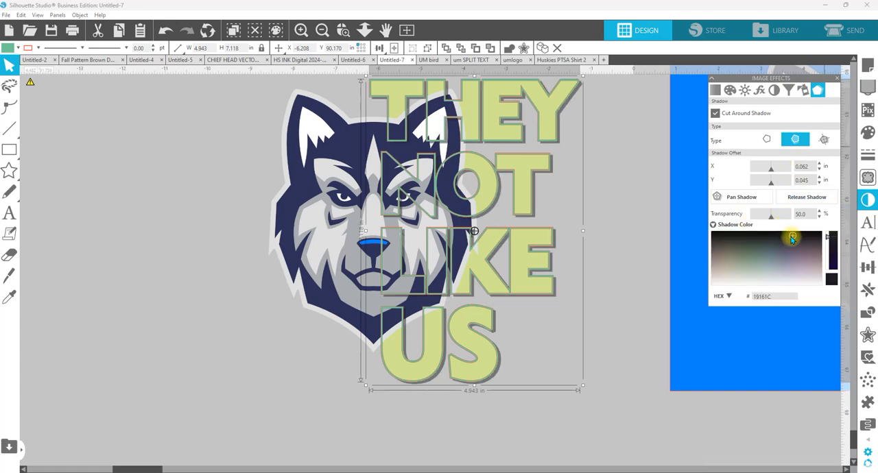
drag(772, 220, 777, 218)
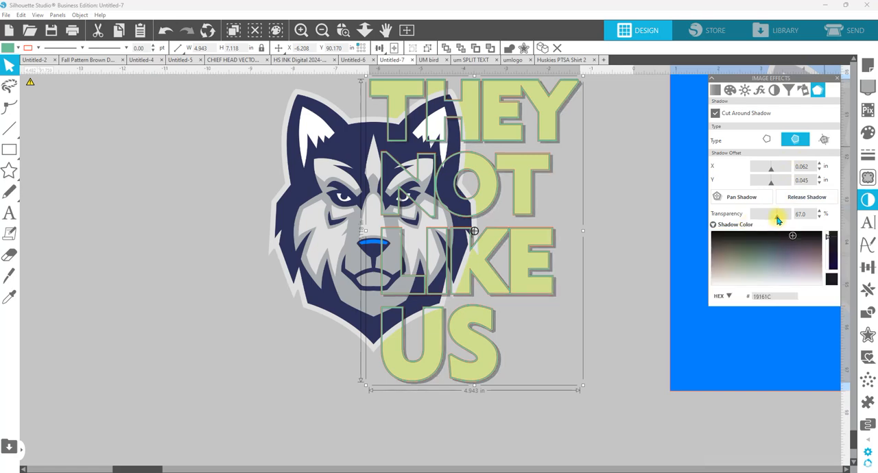
Step: Shift the text shadow to an offset of about 0.051 in X and 0.067 in Y, and release it from the text
click(740, 197)
drag(458, 204, 473, 233)
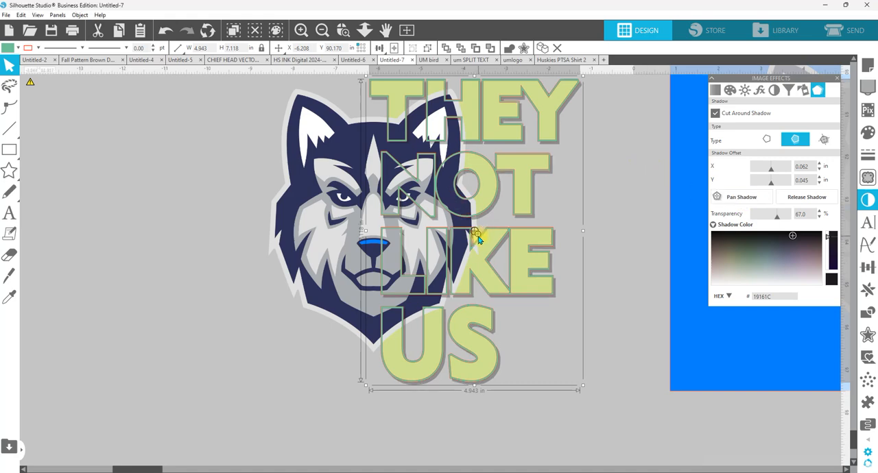
click(807, 197)
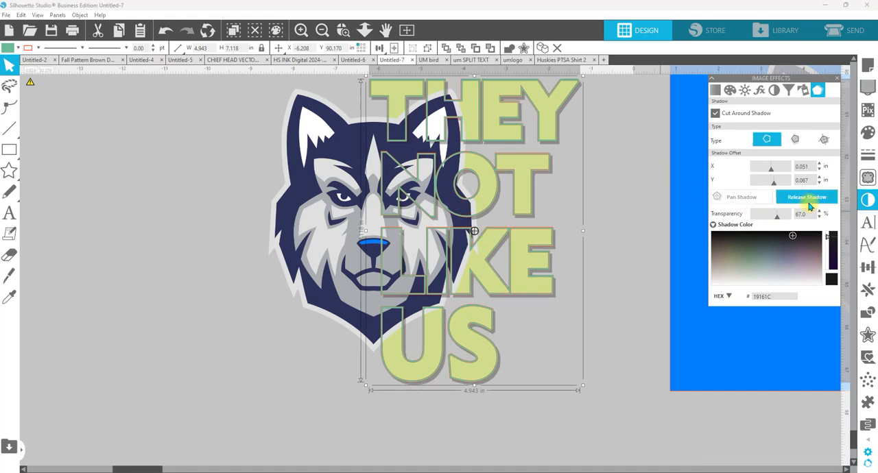
Step: Select the released shadow shapes and offset them outward by 0.070 in with sharp corners
drag(629, 386, 507, 137)
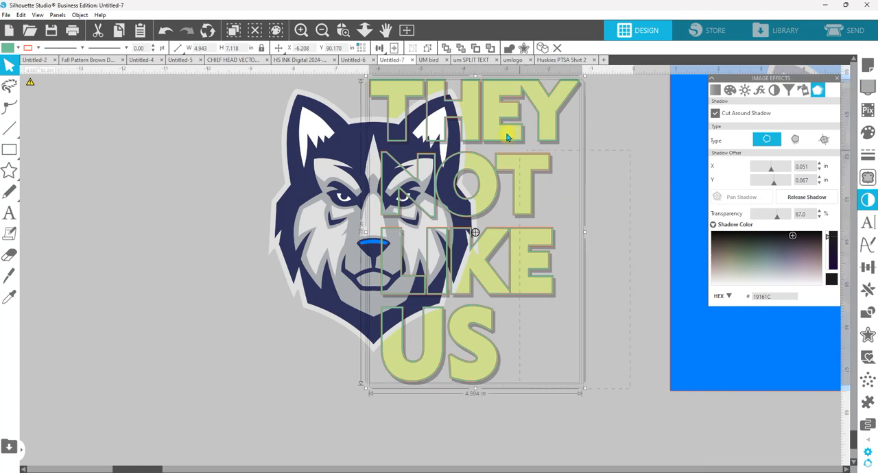
drag(497, 103, 496, 103)
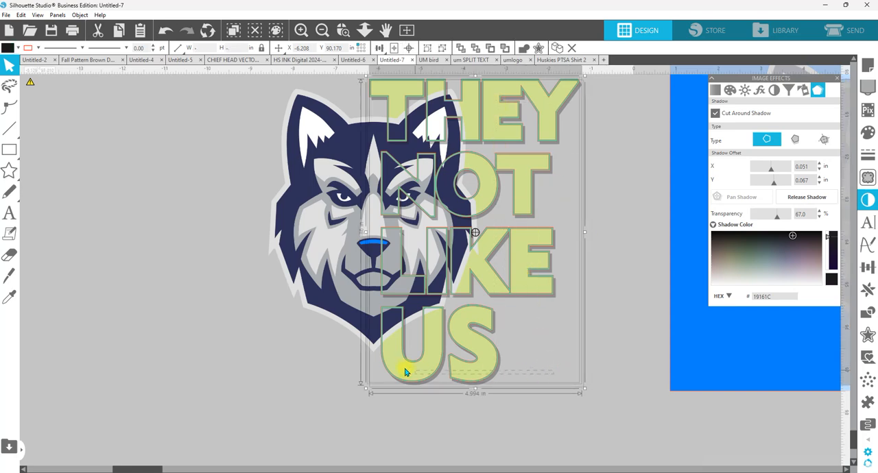
click(867, 334)
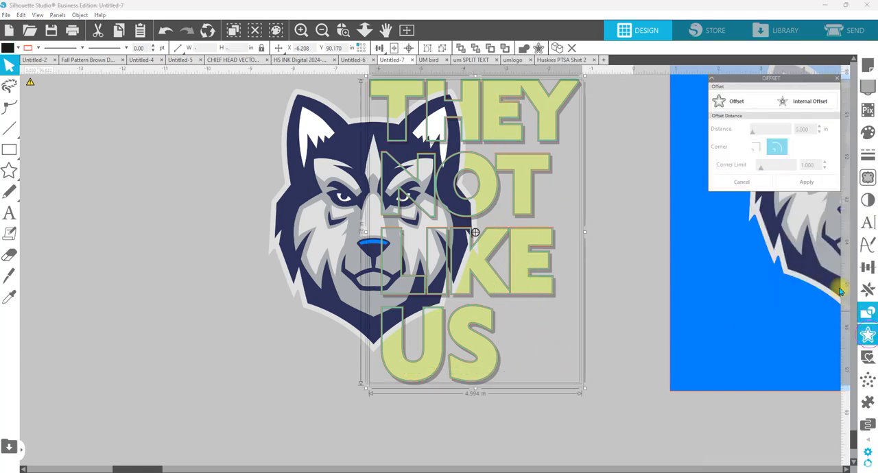
click(734, 105)
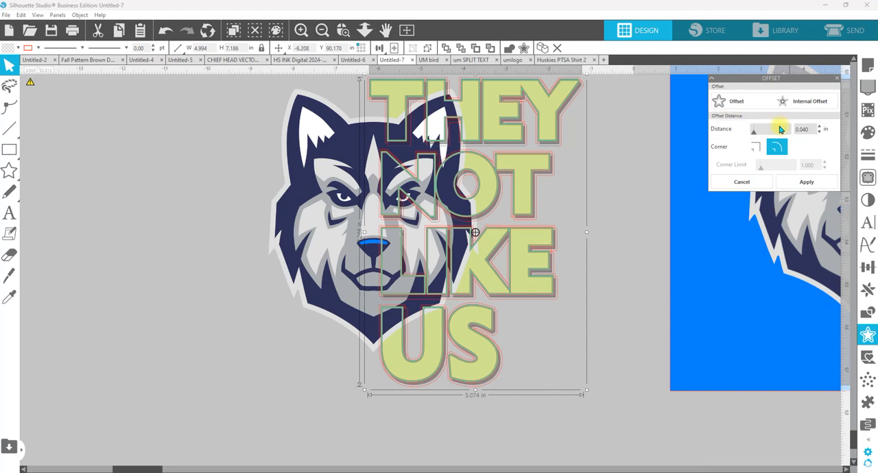
click(820, 127)
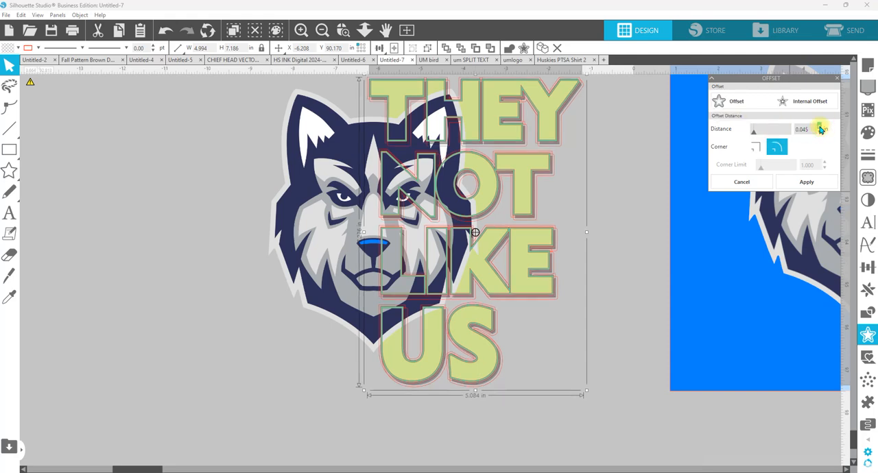
click(820, 127)
click(820, 127)
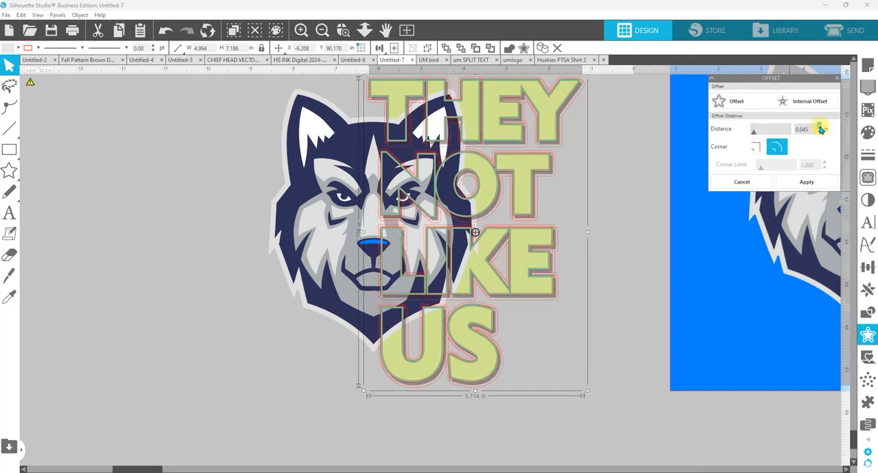
click(755, 146)
click(808, 184)
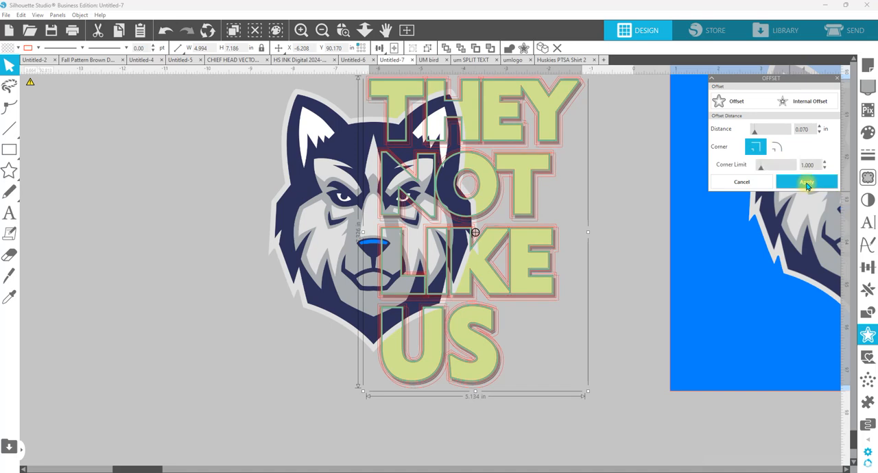
Step: Fill the new shadow offset with yellow F7EF44 at 0% transparency and group its pieces
click(867, 133)
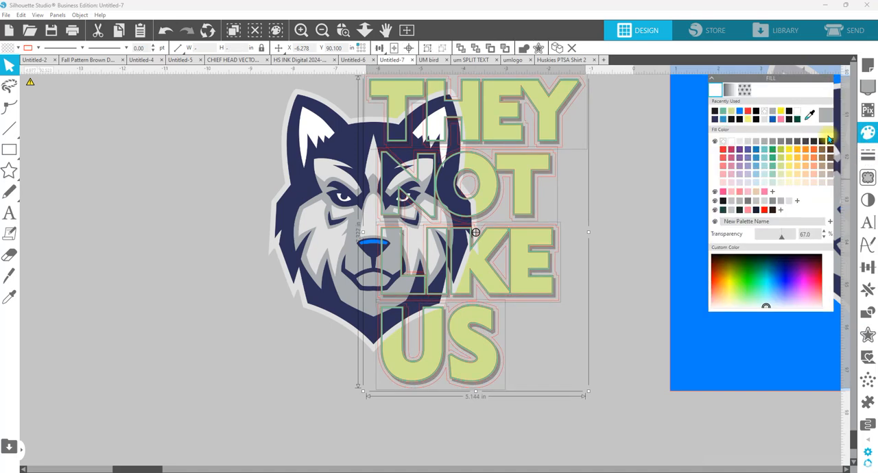
click(788, 157)
drag(782, 235, 676, 239)
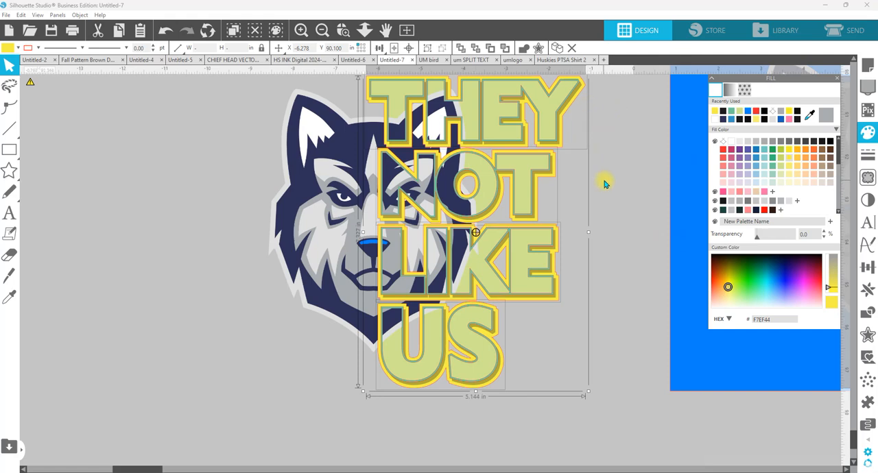
right_click(560, 149)
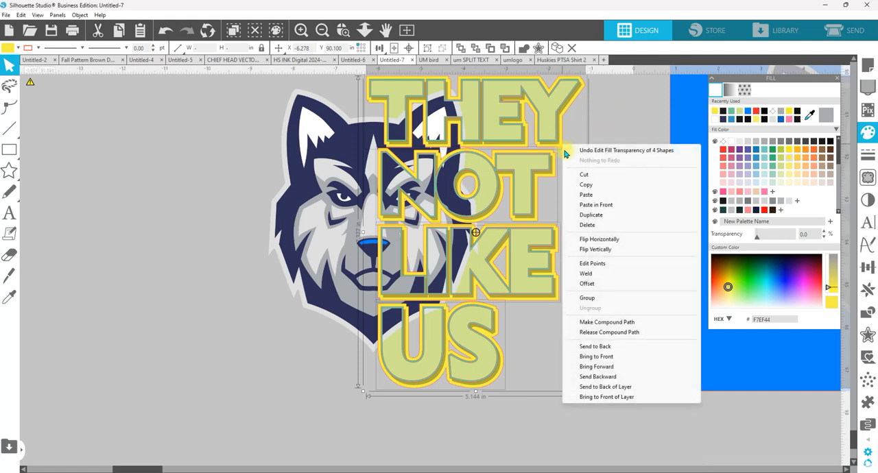
click(594, 297)
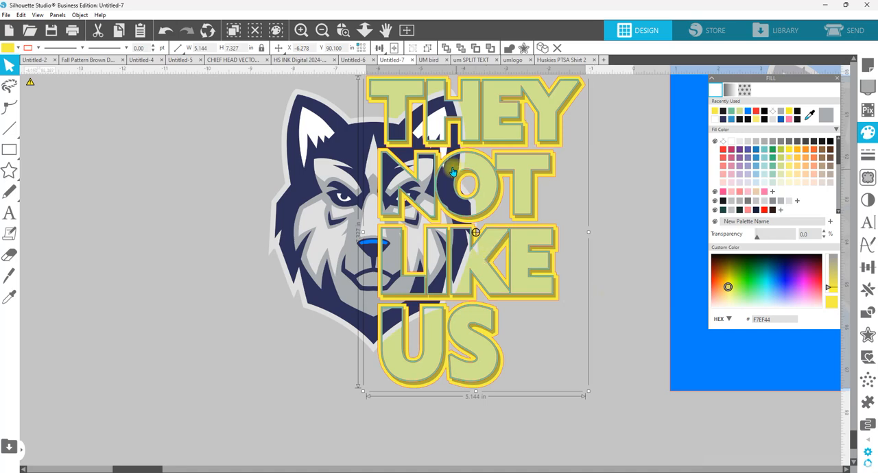
Step: Cover the right half of the husky head with a rectangle about 5.46 by 8.78 in and subtract it from the head
click(7, 152)
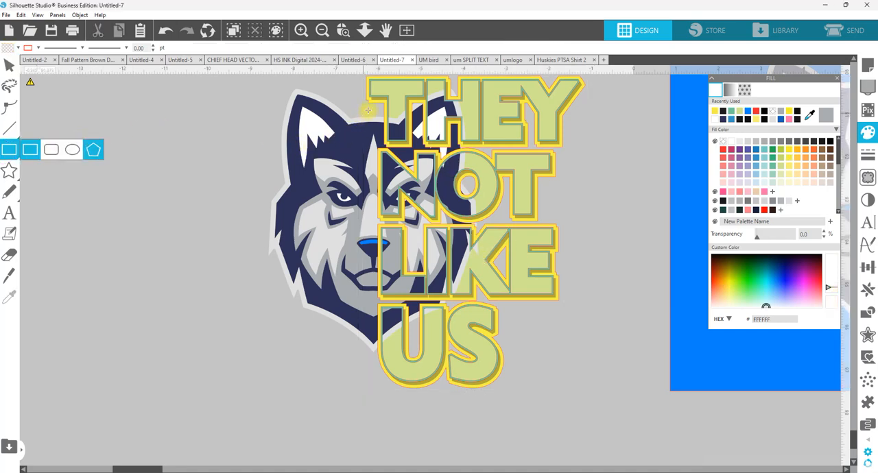
drag(370, 110, 605, 406)
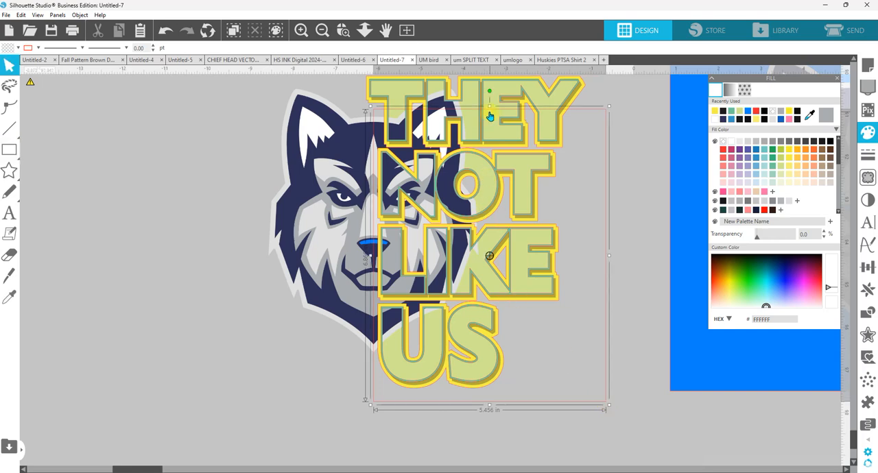
drag(491, 63, 493, 64)
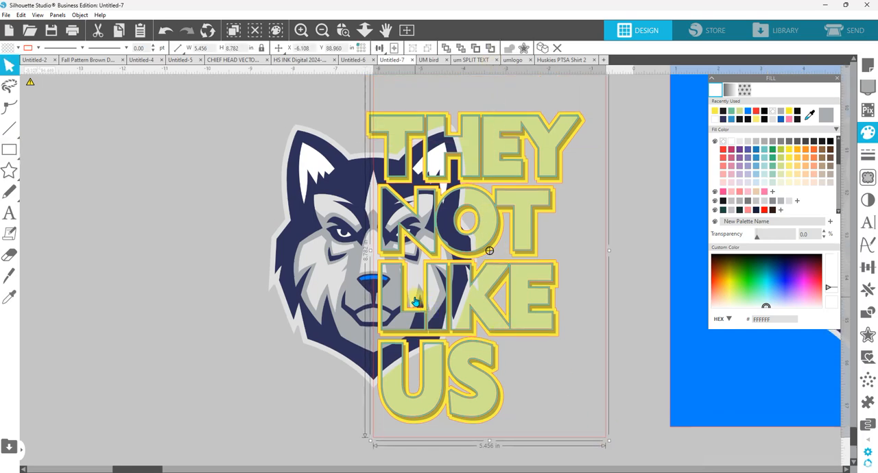
shift+click(324, 217)
click(868, 314)
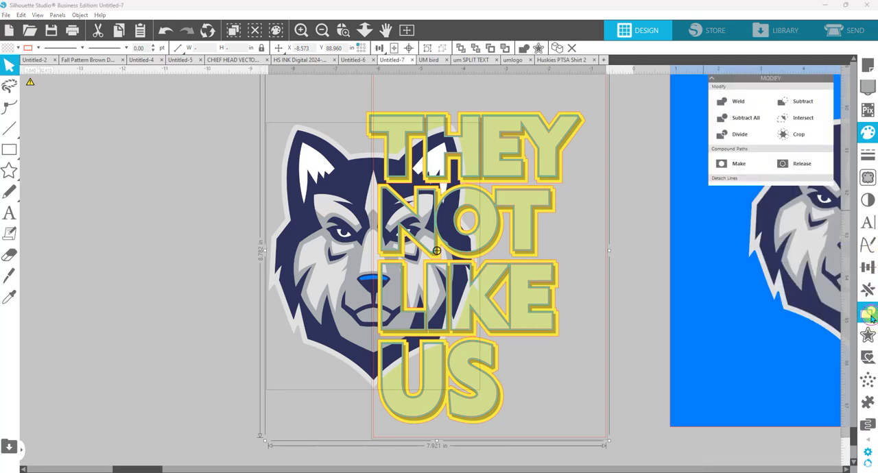
click(799, 102)
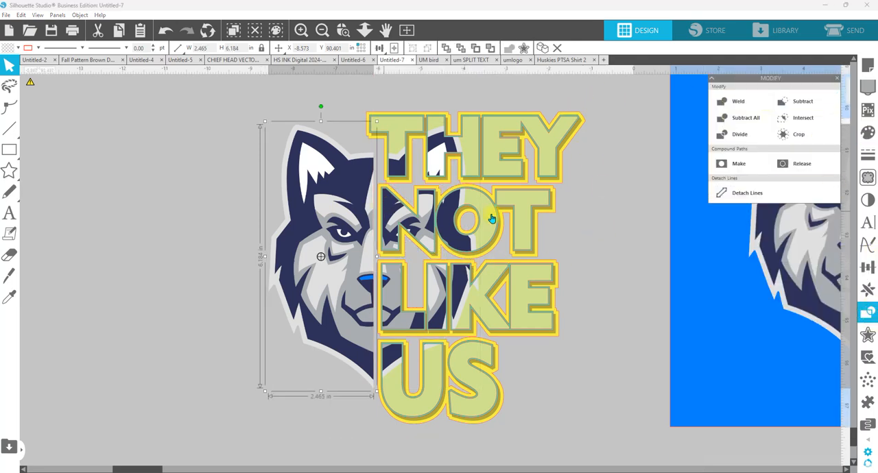
Step: Fill the yellow outer offset with the navy sampled from the husky head
click(587, 168)
click(583, 120)
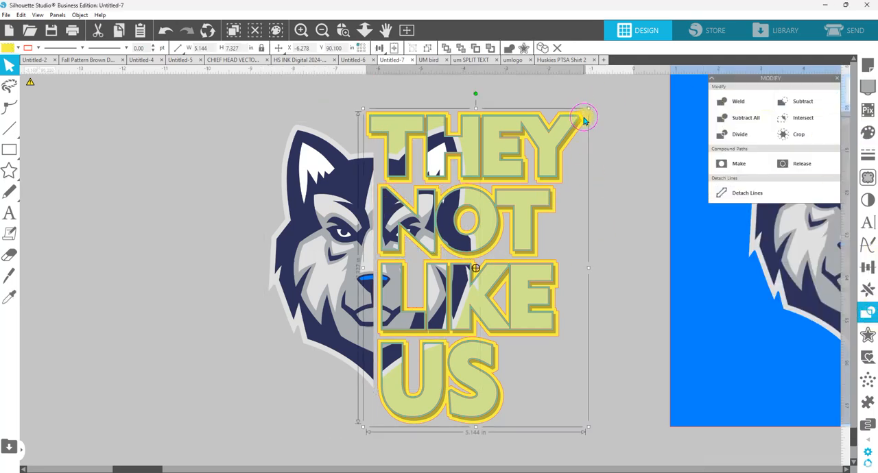
click(868, 131)
click(809, 116)
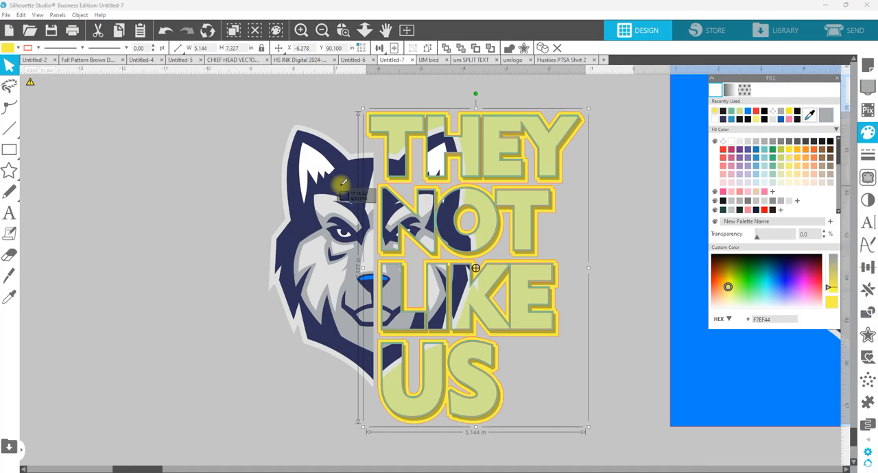
click(374, 189)
Step: Fill the green text offset with gray A7ABAE sampled from the husky head
click(438, 120)
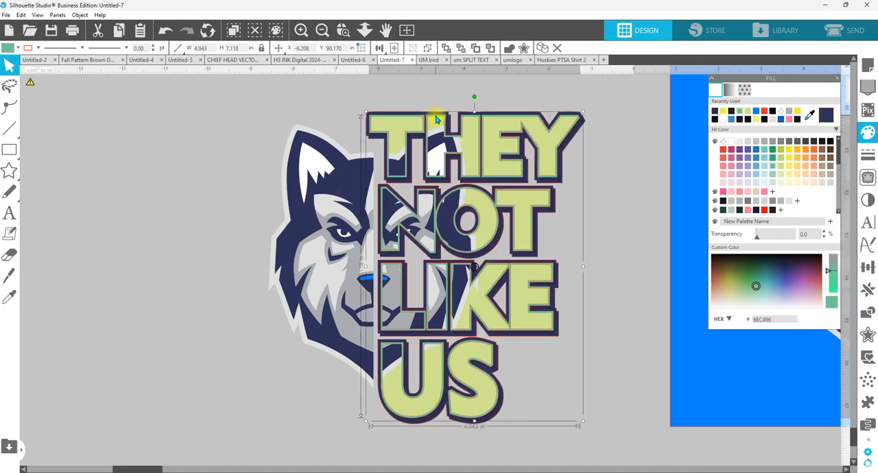
click(814, 117)
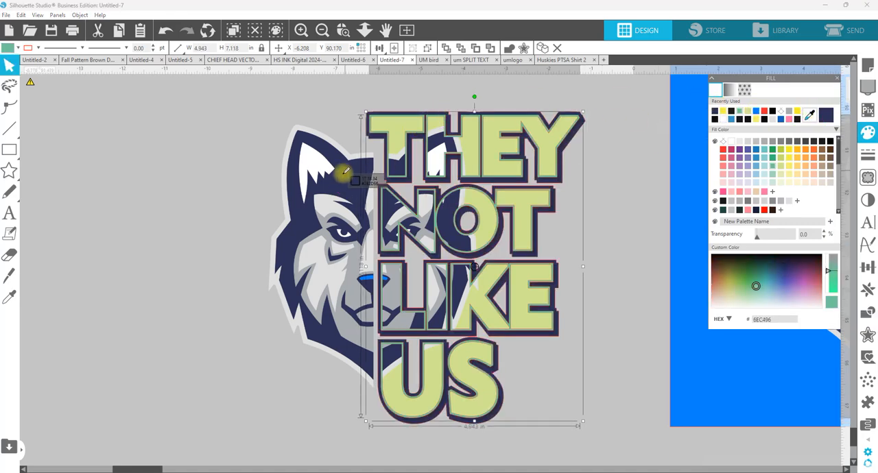
click(331, 234)
Step: Fill the light yellow-green lettering with gray A7ABAE sampled from the husky head
click(505, 136)
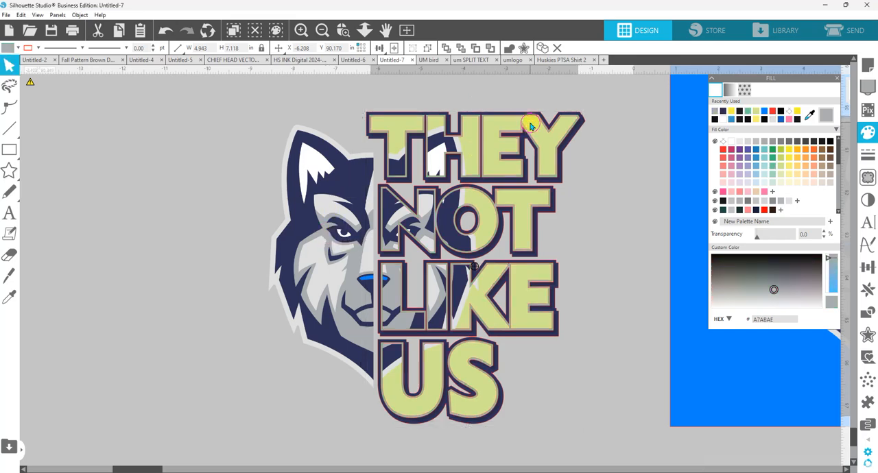
click(567, 133)
click(809, 115)
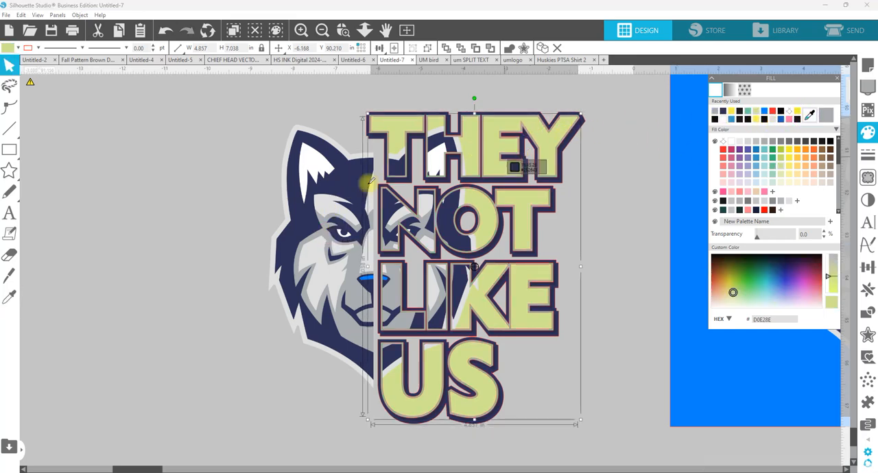
click(359, 262)
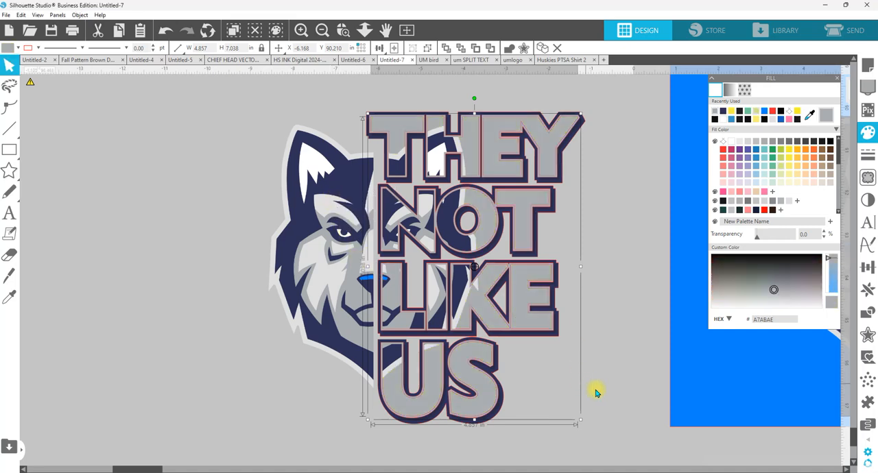
Step: Select the whole head and text design and make its red outlines transparent
drag(614, 430, 233, 86)
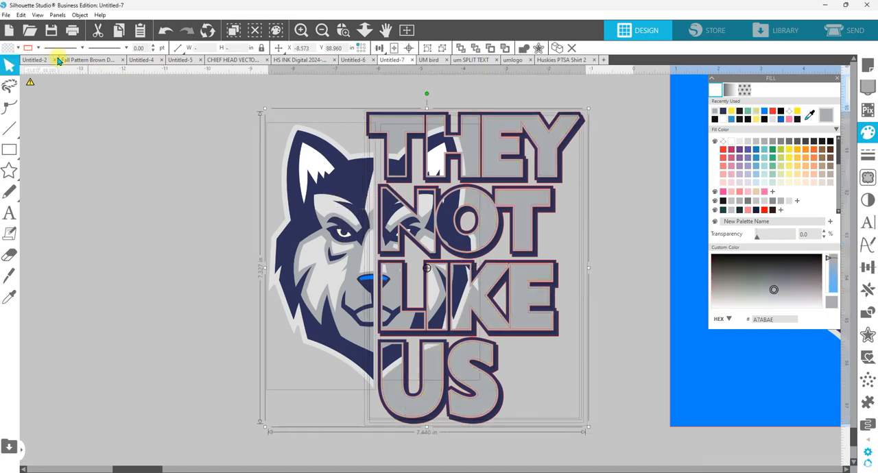
click(38, 47)
click(36, 86)
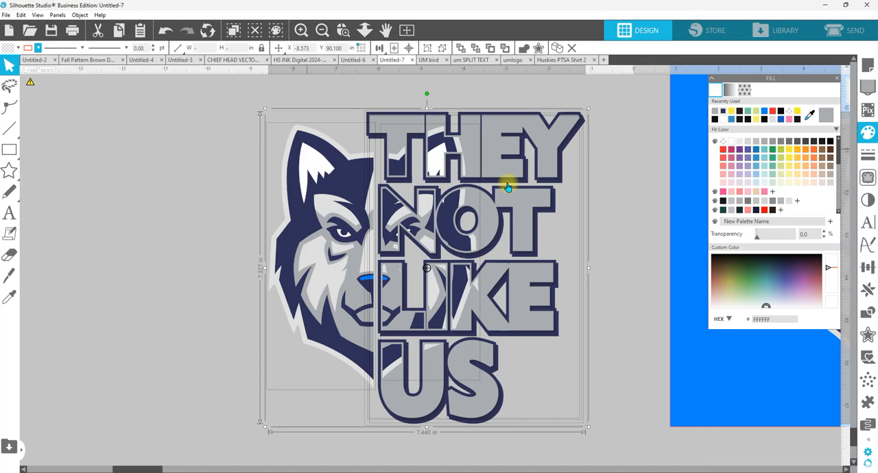
Step: Select only the gray text offset behind the lettering and fill it with white FFFFFF
click(631, 149)
click(574, 119)
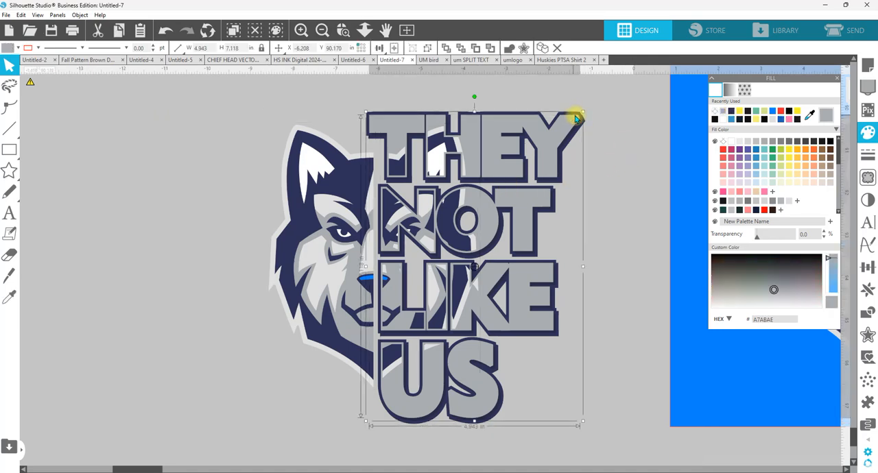
click(731, 142)
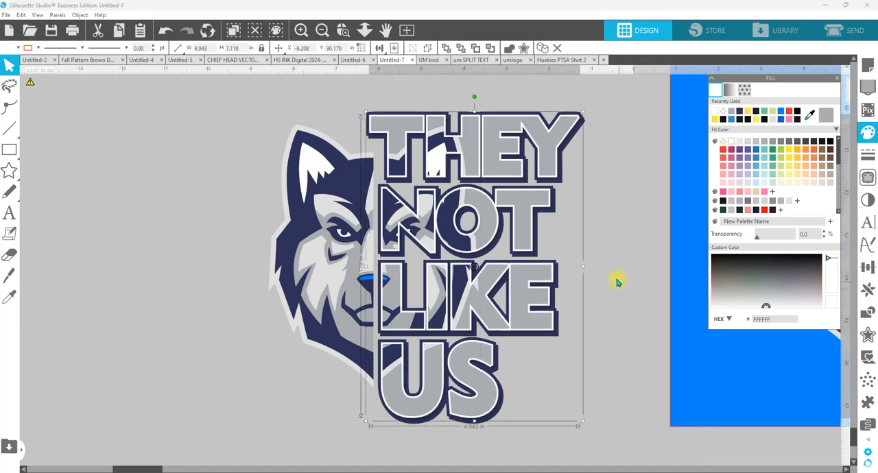